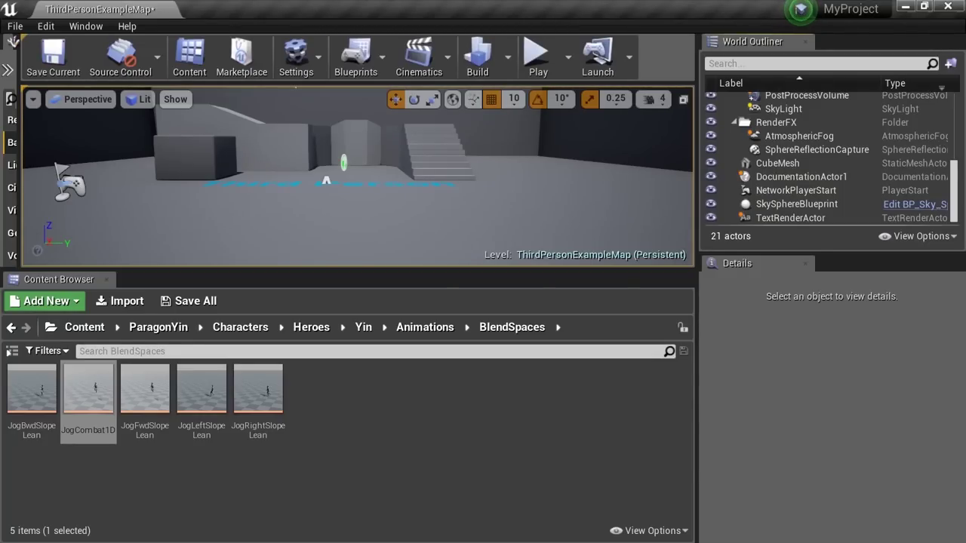
Create a Blend Space 1D for Yin_Skeleton in the BlendSpaces folder and name it JogStartBS.
right_click(365, 445)
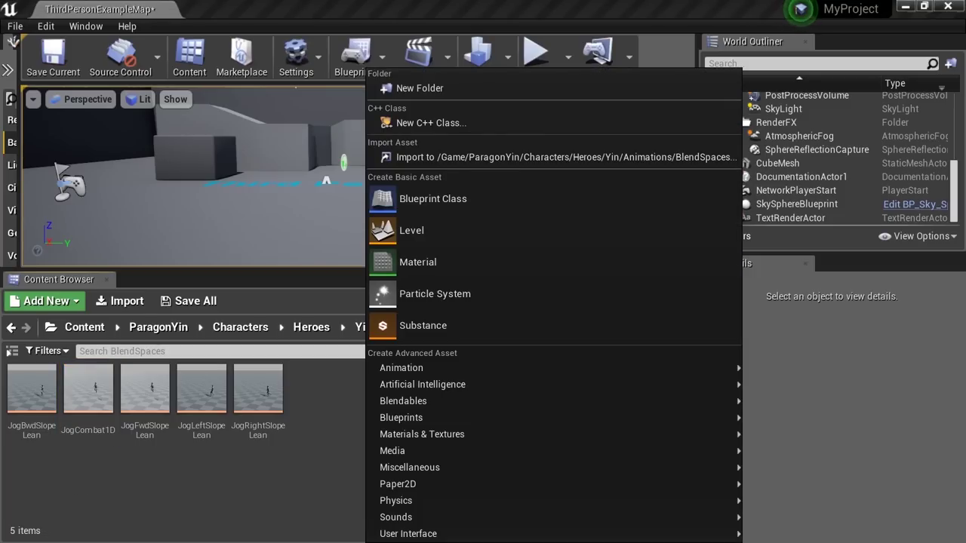
mouse_move(401, 367)
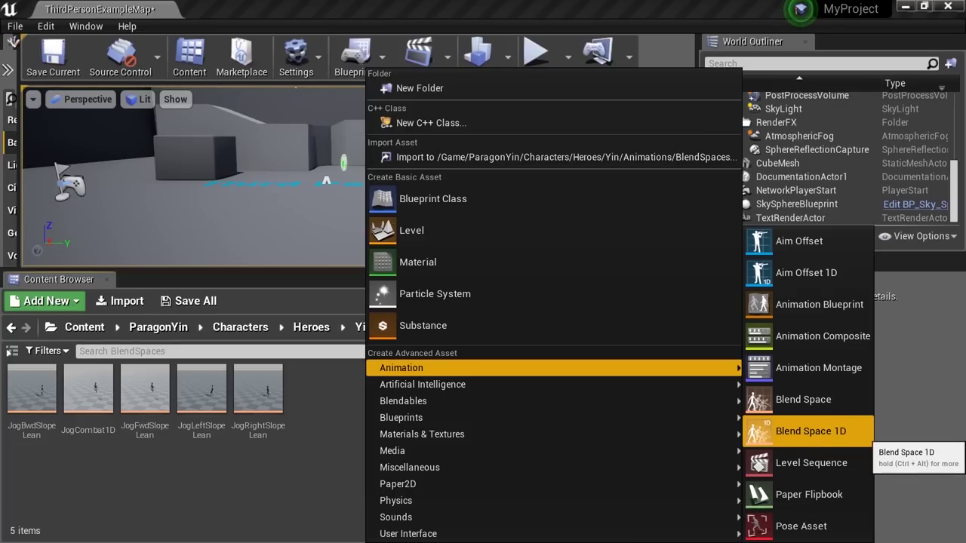
left_click(837, 431)
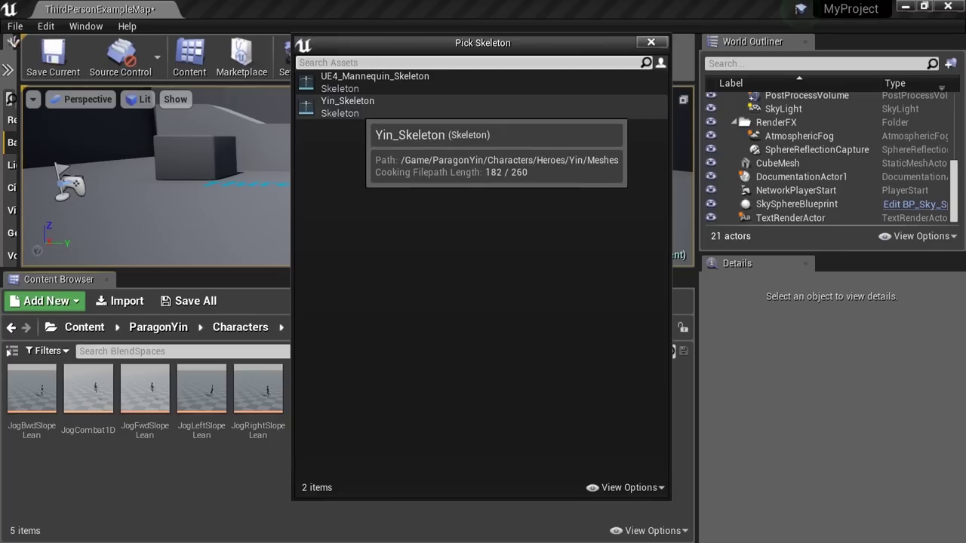
left_click(348, 106)
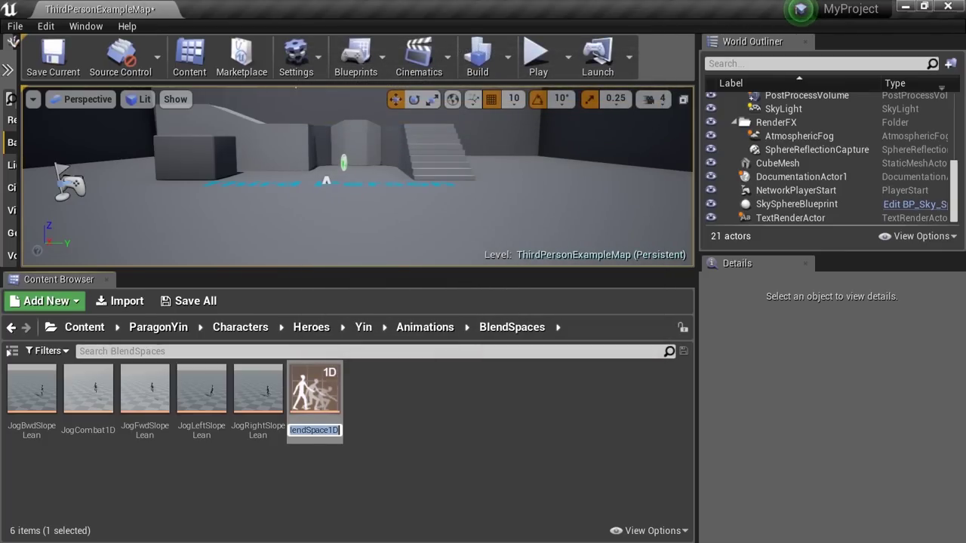
type("Jog")
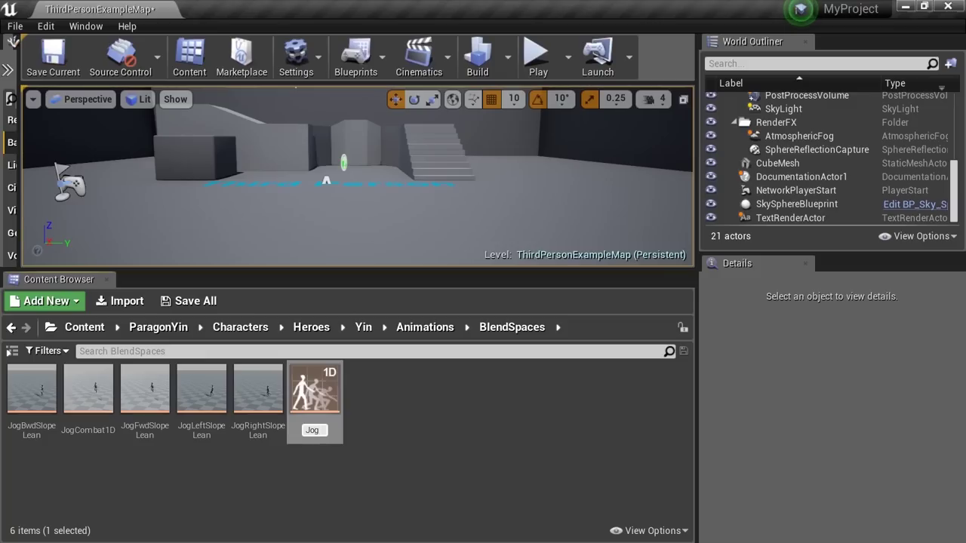
key("BackSpace")
type("StartBS")
key("Return")
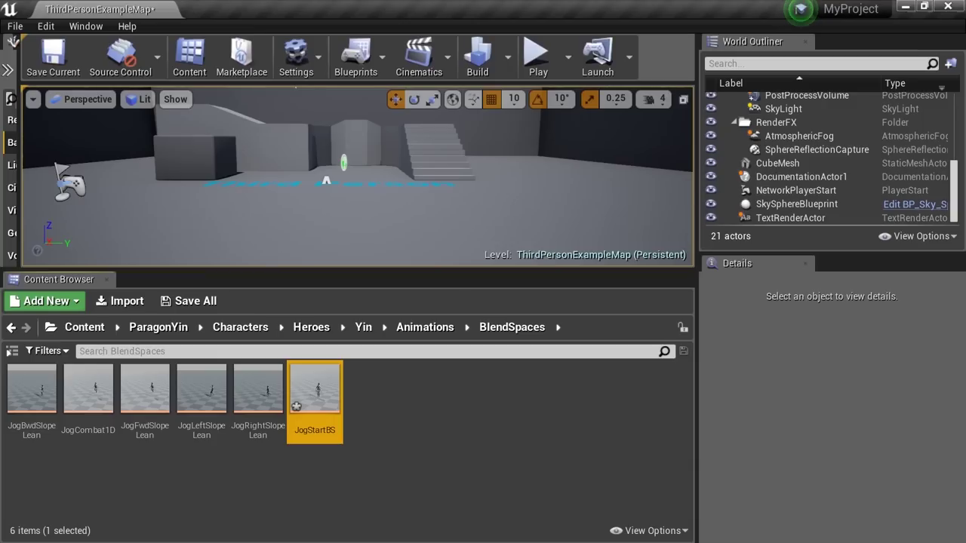
Open JogStartBS for editing and show its details and asset details.
double_click(315, 389)
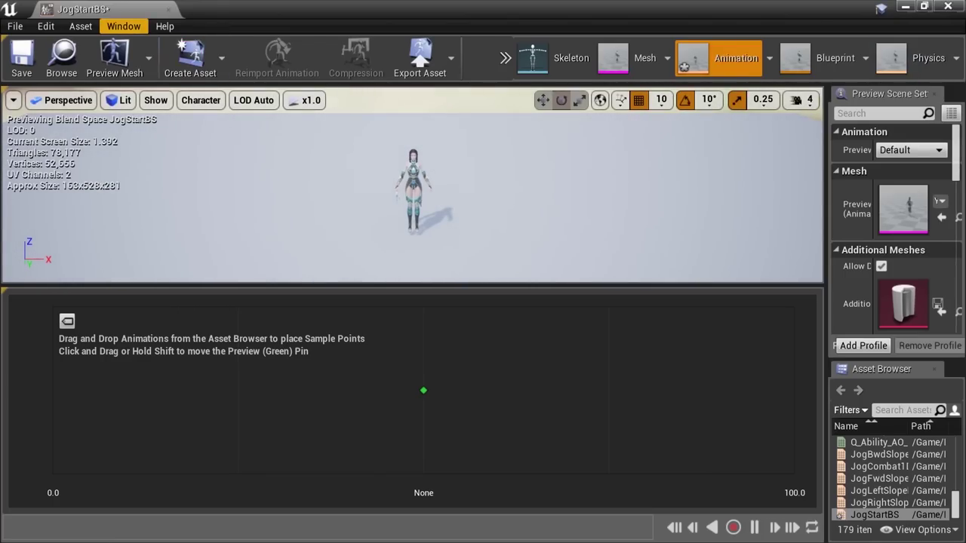
left_click(123, 26)
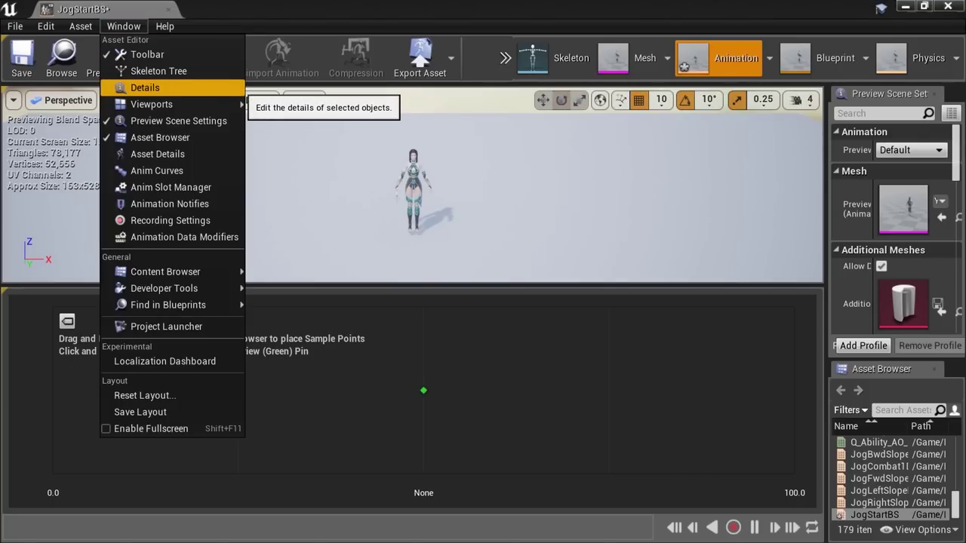
left_click(145, 88)
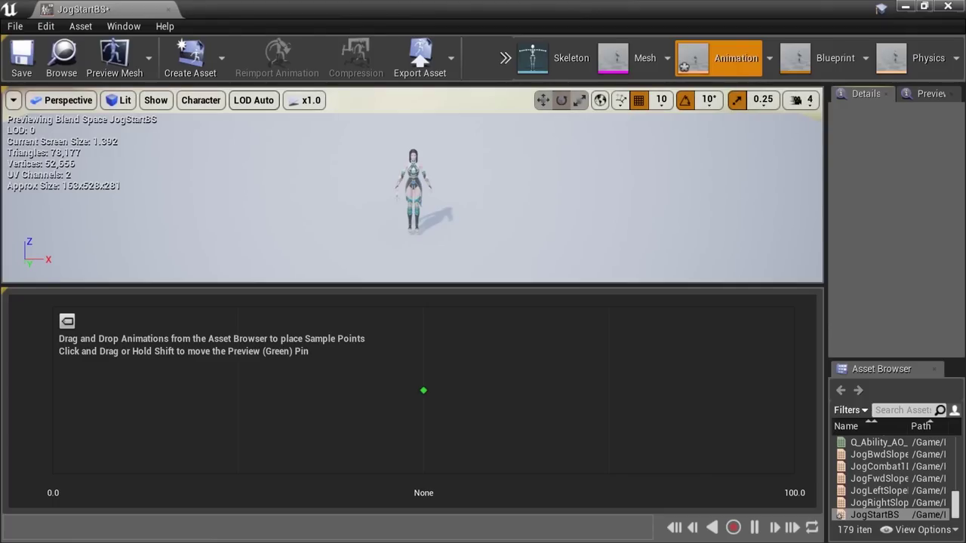
left_click(123, 26)
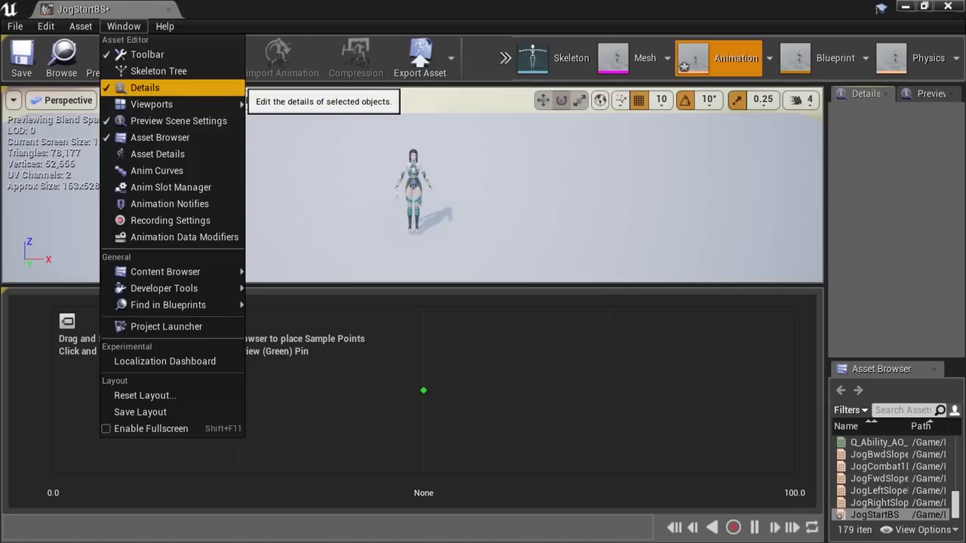
left_click(157, 153)
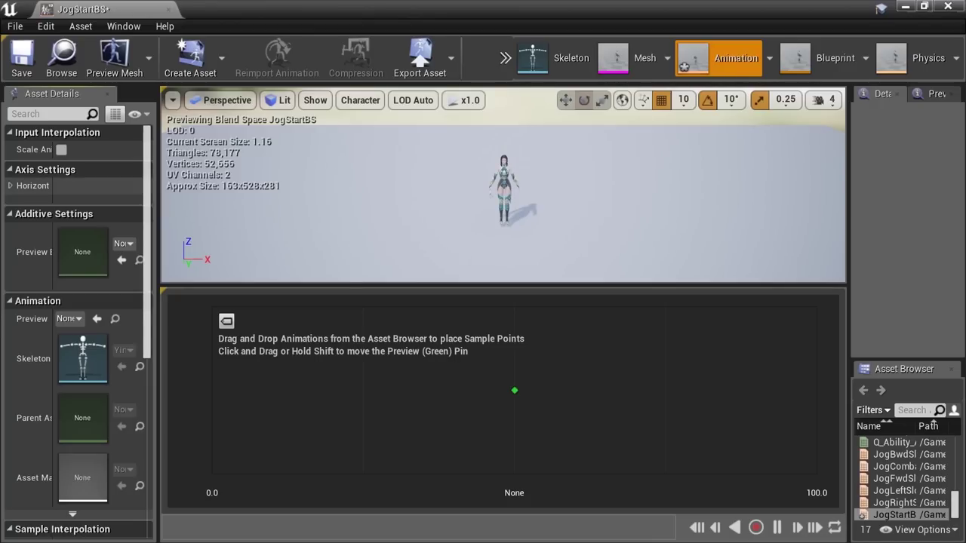
Expand the horizontal axis settings and name the axis Direction.
left_click(11, 186)
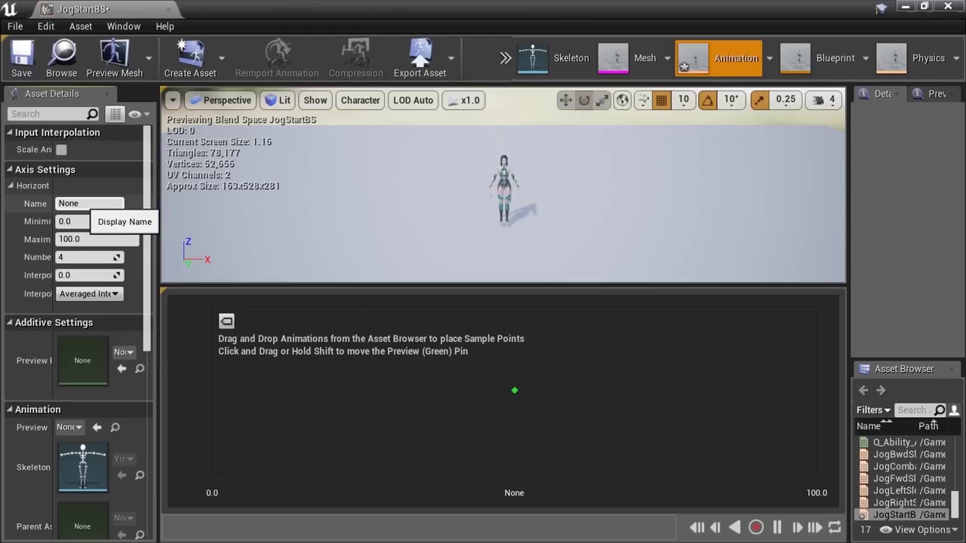
left_click(84, 203)
type("Direction")
key("Return")
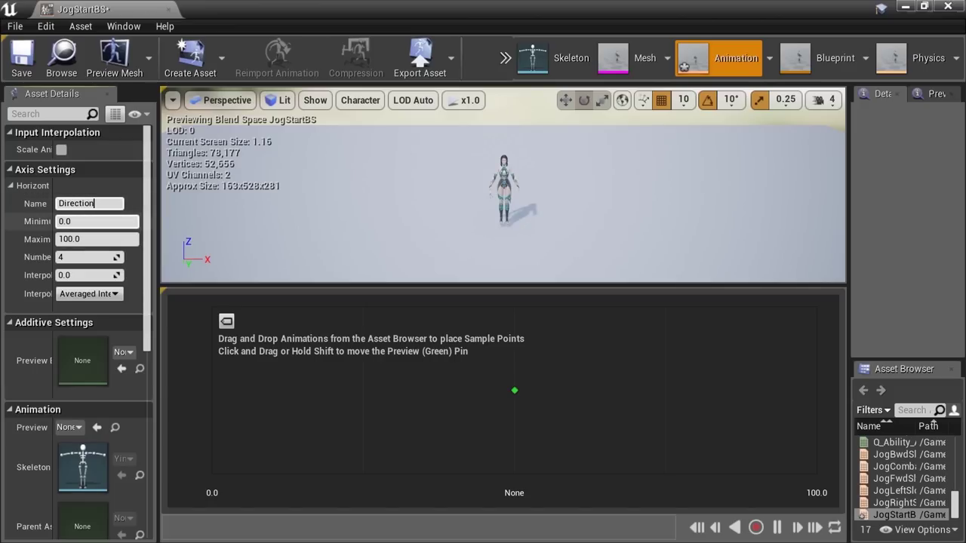
Set the Direction axis range to a minimum of -180 and a maximum of 180.
left_click(60, 221)
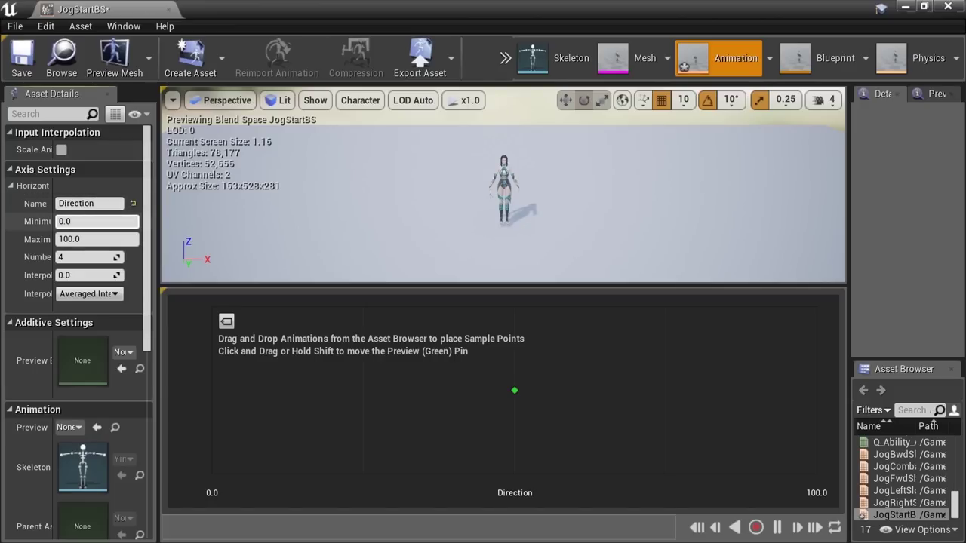
type("-180")
key("BackSpace")
key("BackSpace")
key("BackSpace")
key("BackSpace")
key("BackSpace")
key("BackSpace")
key("BackSpace")
type("-180")
key("Return")
left_click(97, 239)
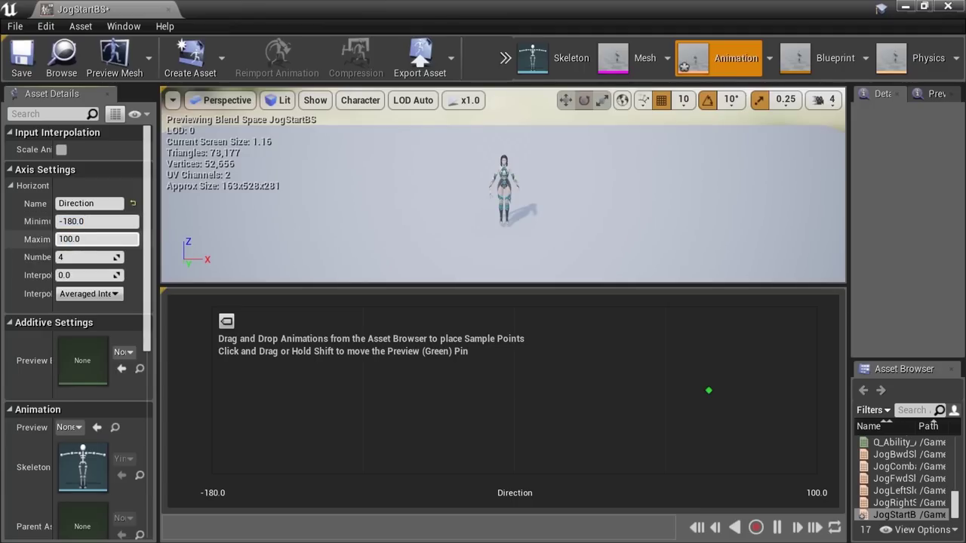
left_click_drag(81, 240, 47, 237)
type("180")
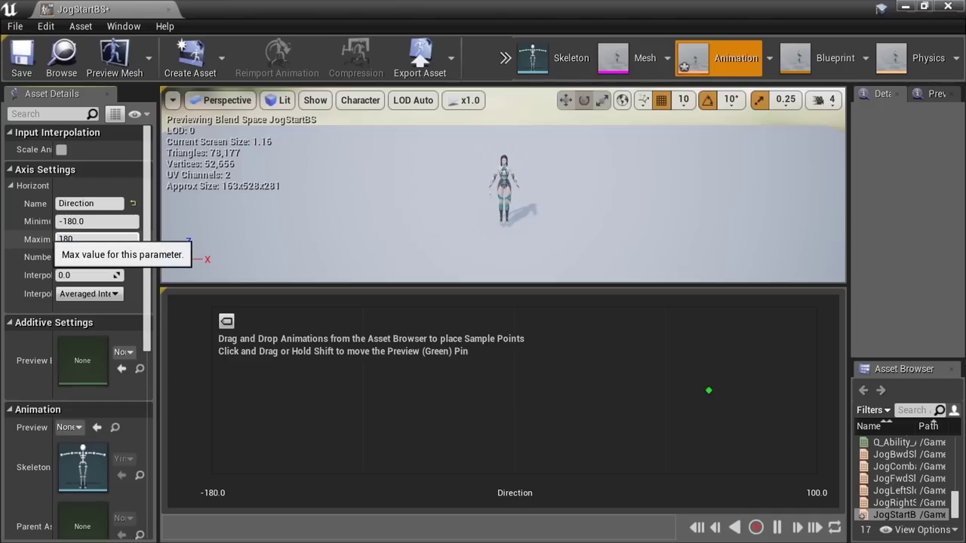
key("Return")
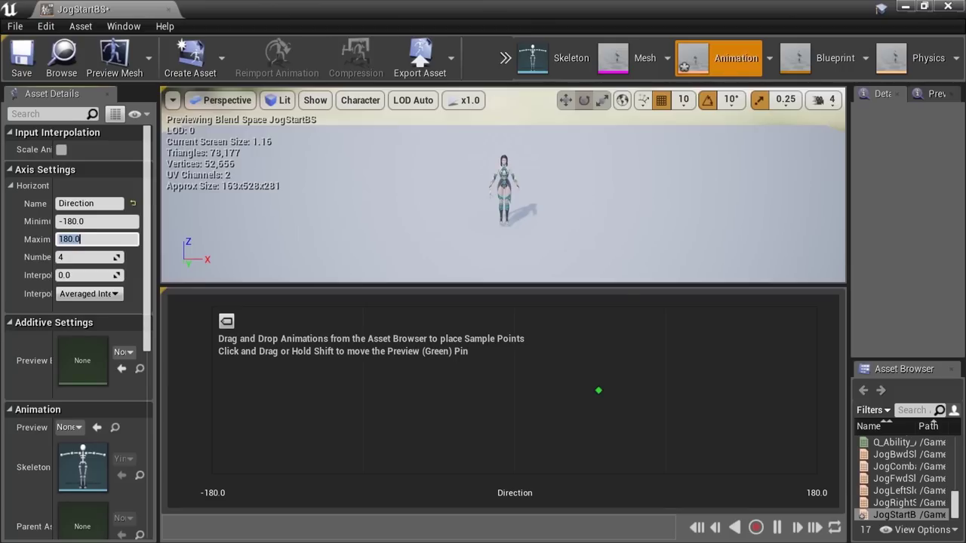
key("Escape")
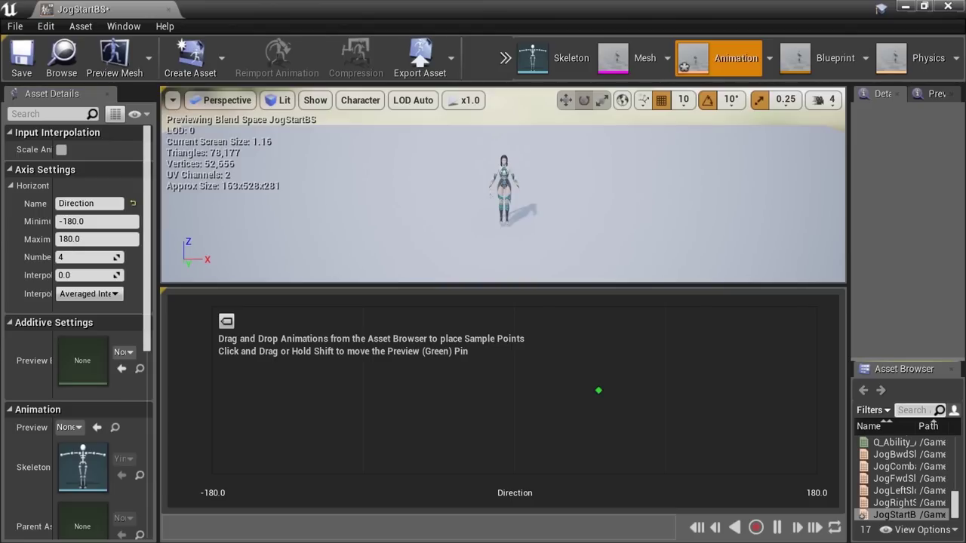
Enlarge the list of available animation assets and filter it by "start".
left_click_drag(906, 360, 905, 199)
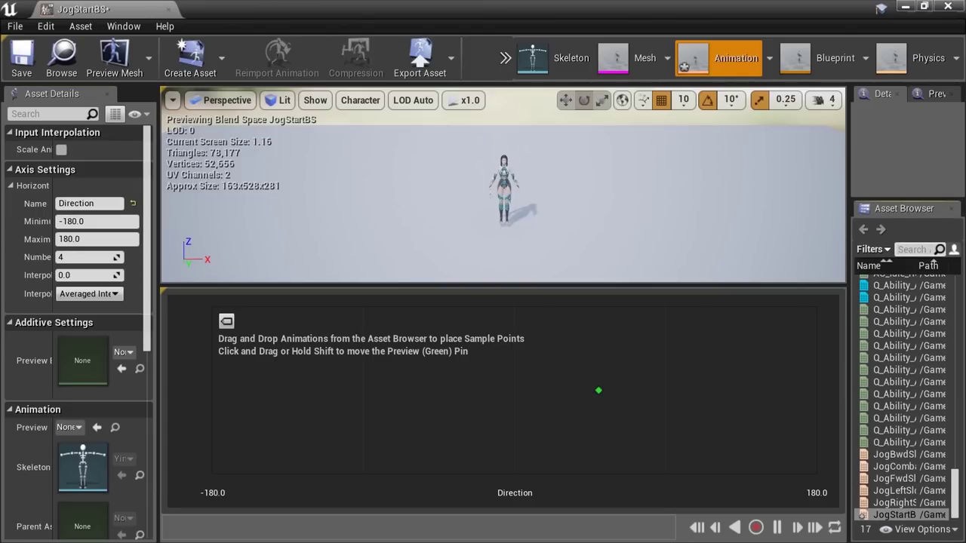
left_click(915, 249)
type("start")
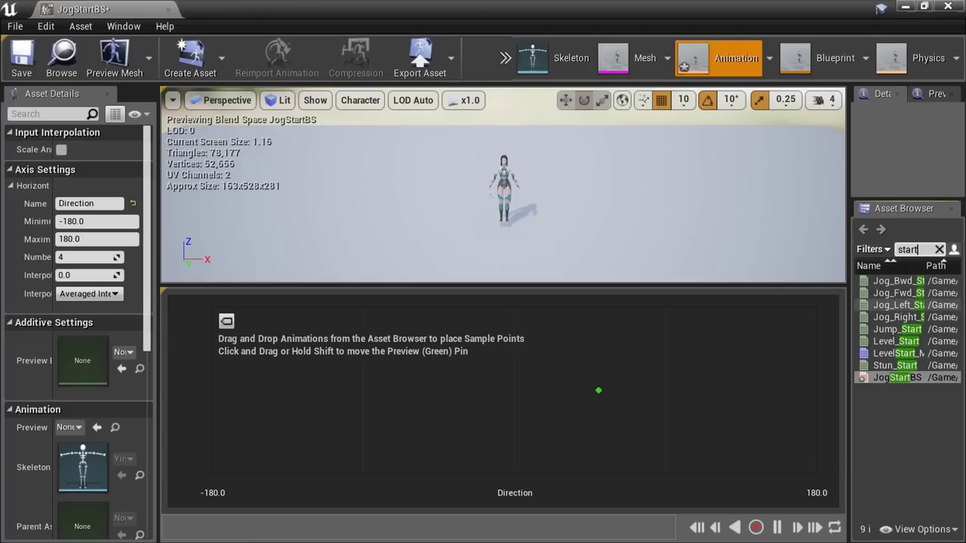
mouse_move(898, 317)
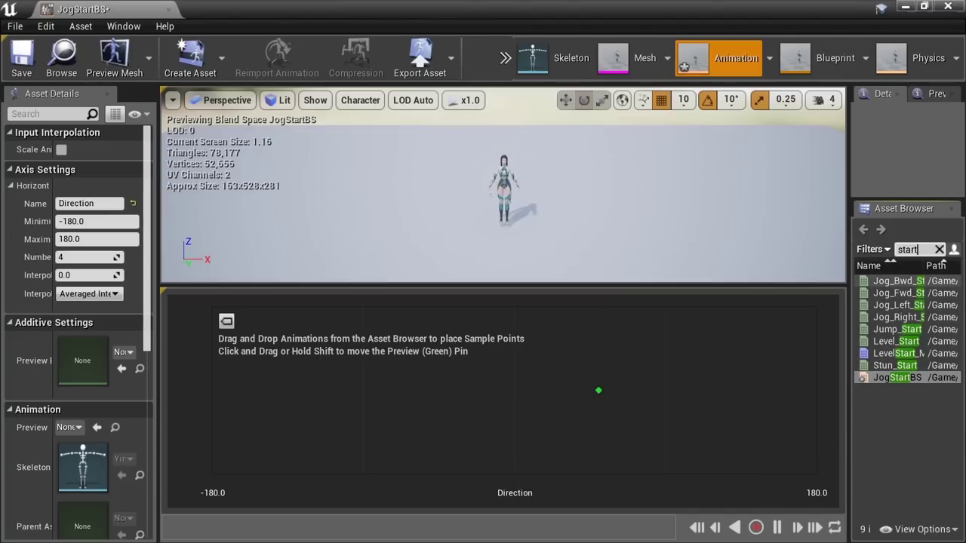
Add Jog_Fwd_Start as a sample at the centre of the Direction axis and move the preview pin onto it.
left_click(906, 293)
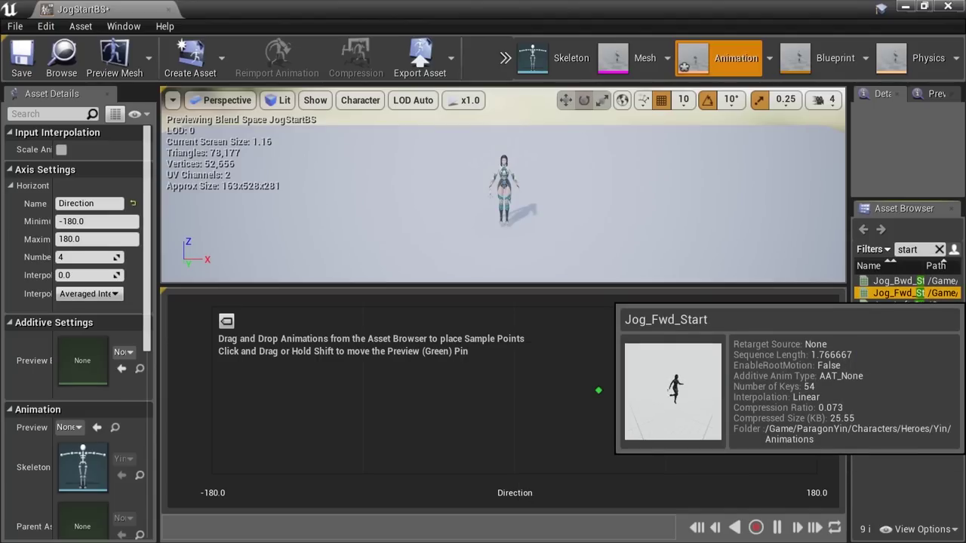
left_click_drag(898, 293, 468, 424)
left_click_drag(517, 395, 515, 392)
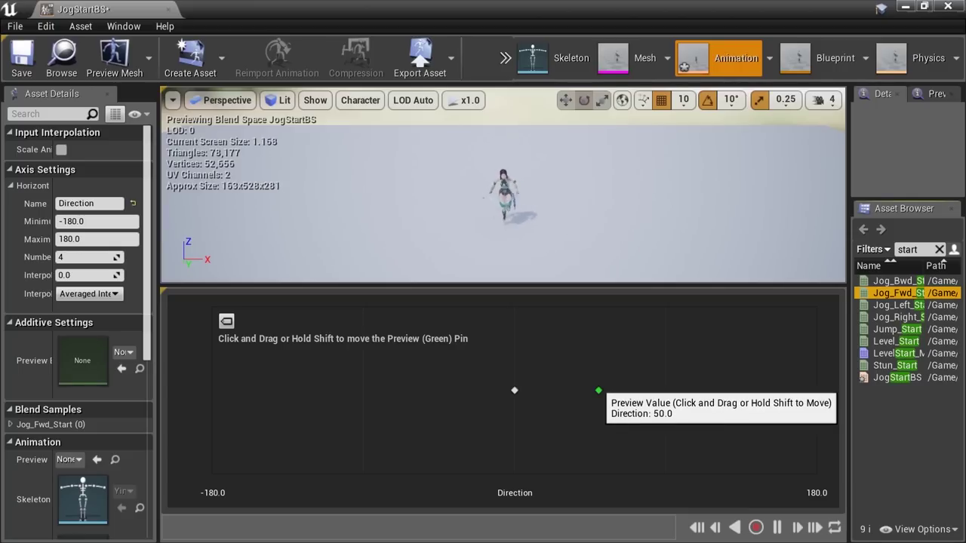
left_click_drag(598, 390, 515, 390)
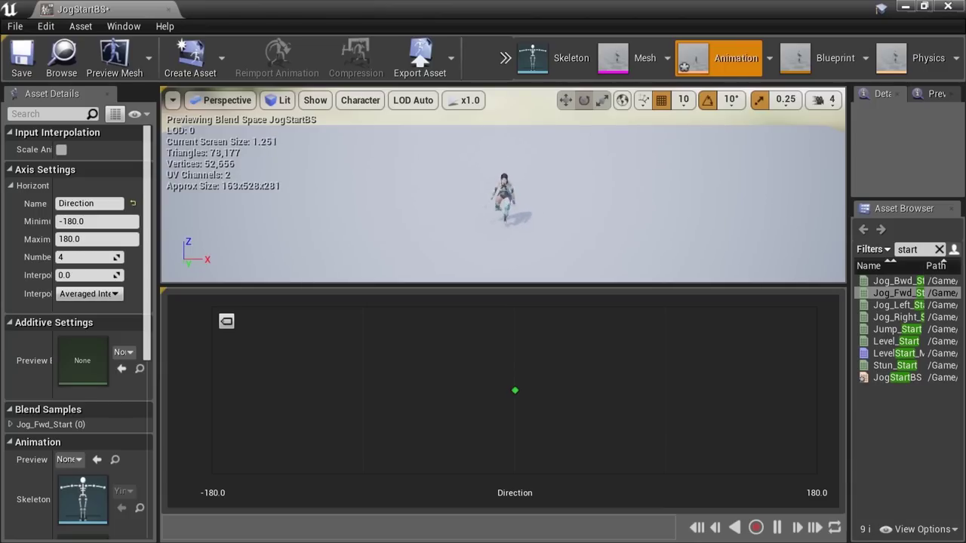
Add Jog_Left_Start midway between -180 and the axis centre, and Jog_Right_Start midway between the centre and 180.
left_click(898, 305)
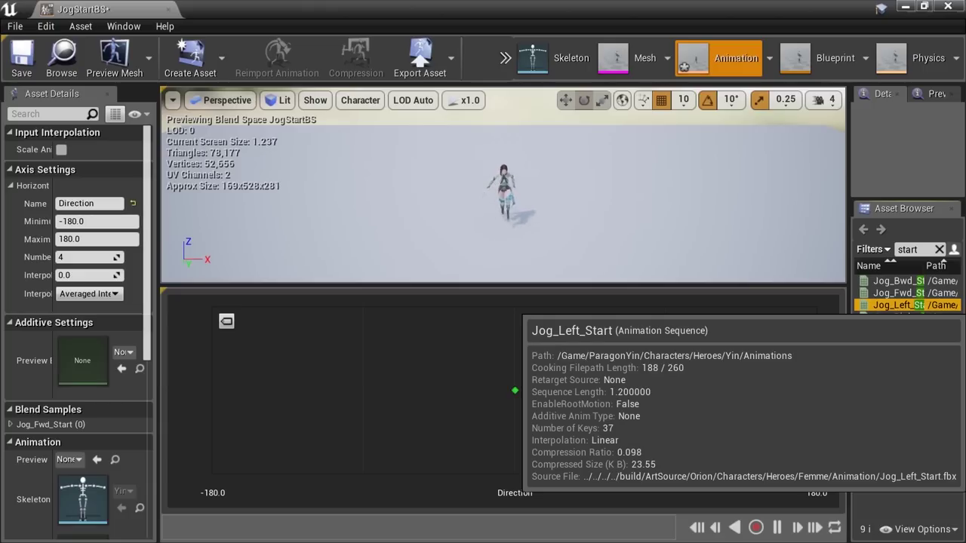
left_click_drag(898, 305, 367, 400)
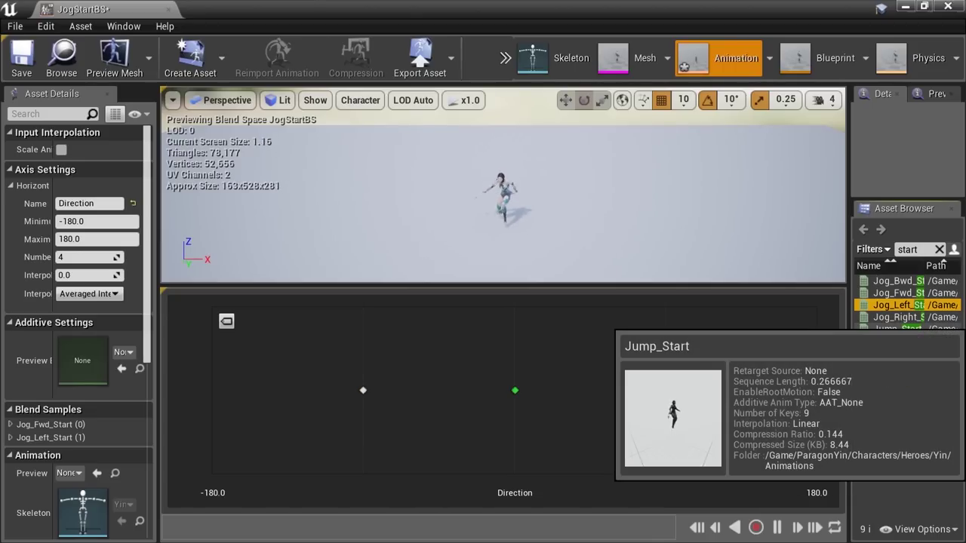
left_click_drag(898, 317, 665, 391)
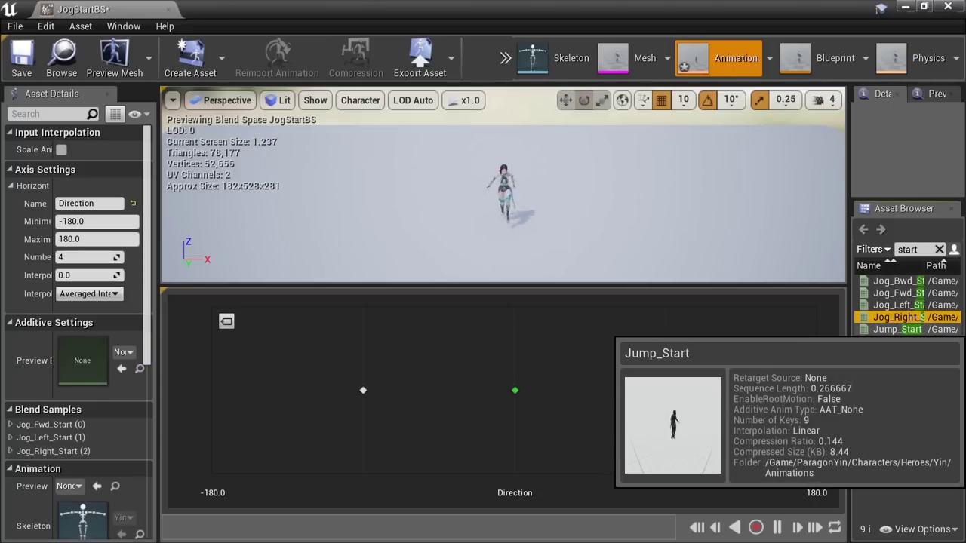
Add Jog_Bwd_Start samples at both ends of the axis, -180 and 180, and save and close the blend space.
left_click(899, 281)
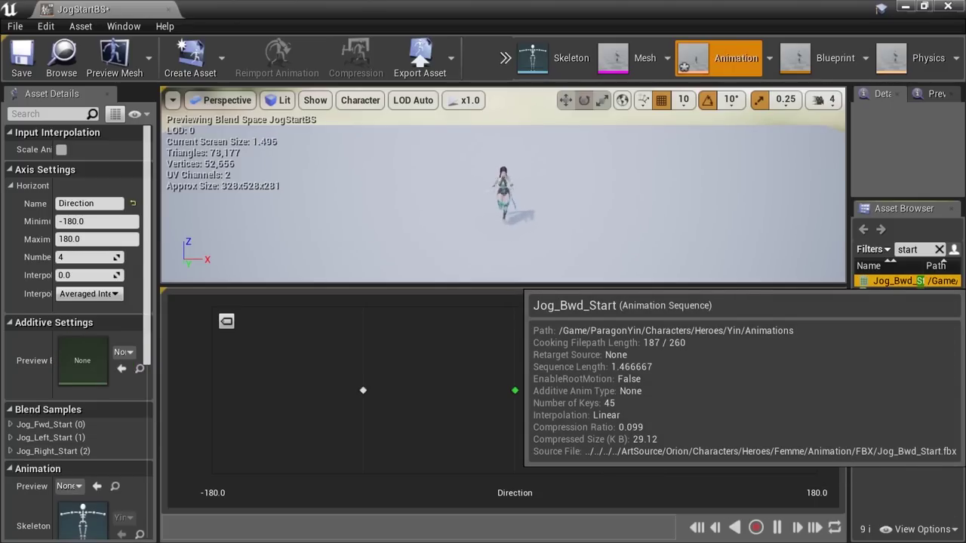
left_click_drag(898, 280, 212, 390)
left_click_drag(899, 280, 817, 390)
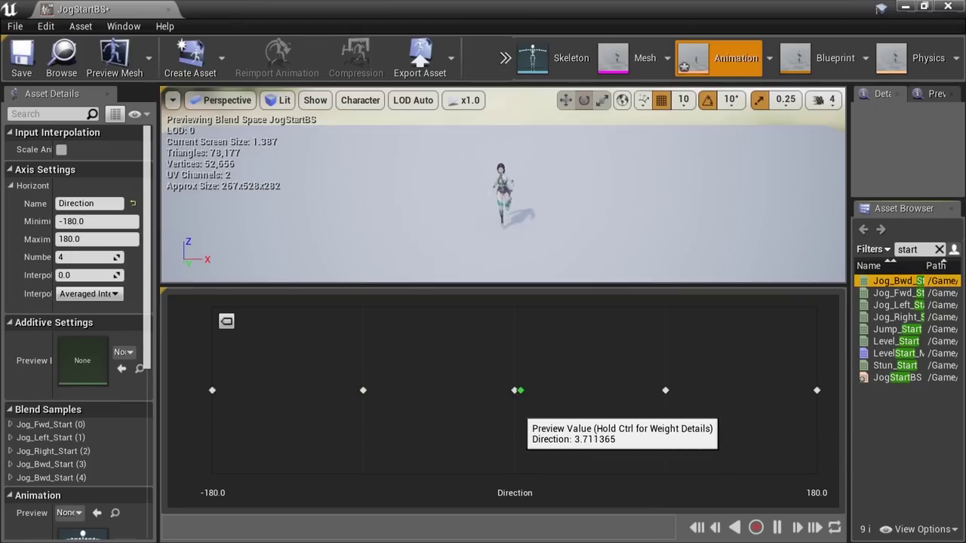
left_click(21, 58)
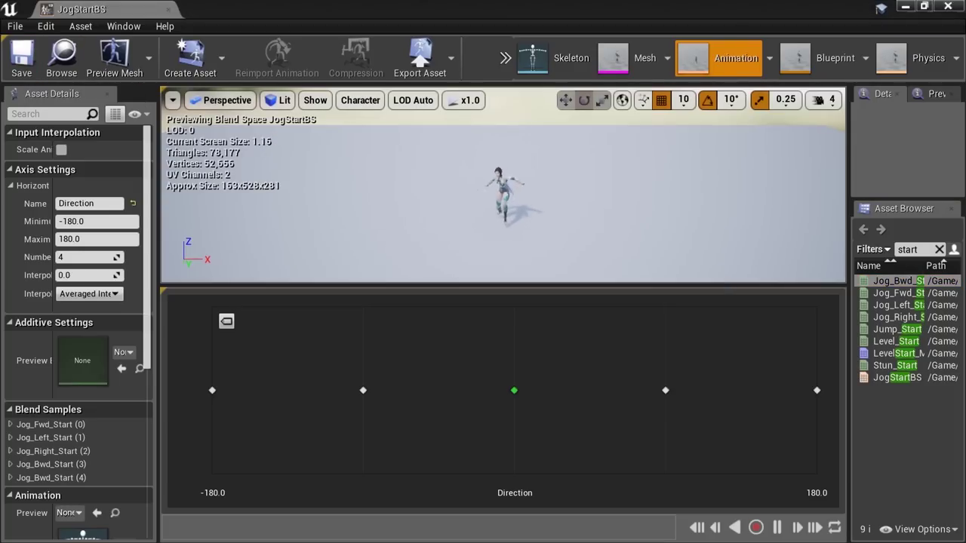
left_click(168, 9)
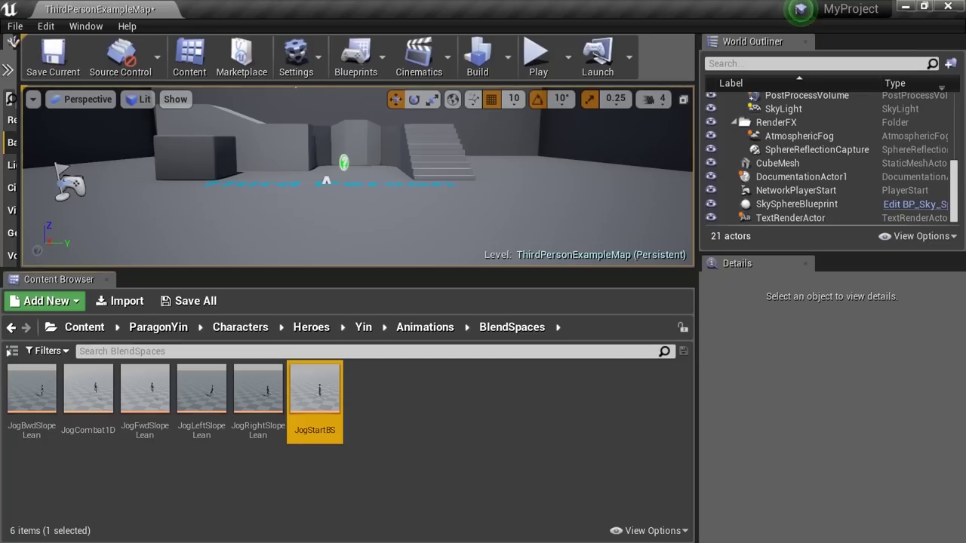
Open Yin_AnimBlueprint from the Yin folder and open the JogStart state of its Ground Locomotion state machine.
left_click(363, 326)
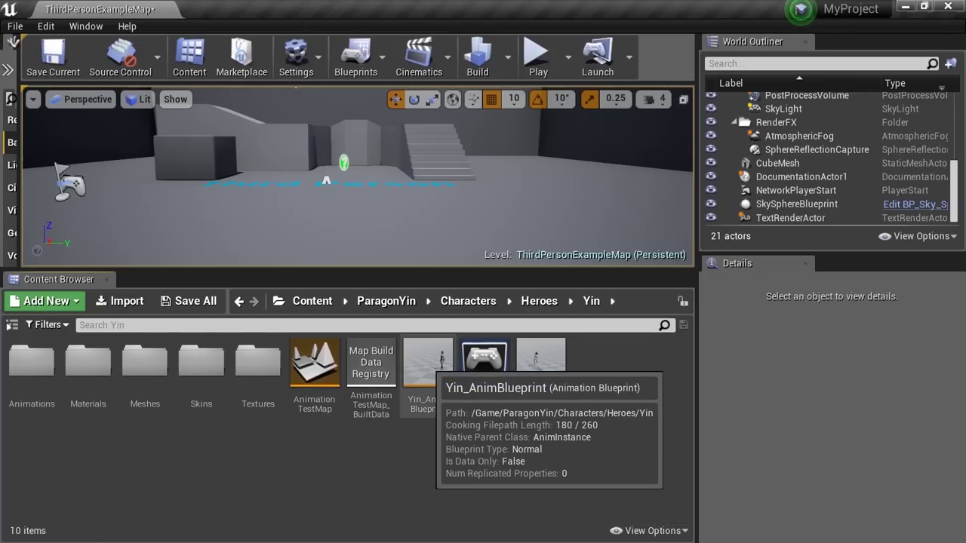
double_click(428, 362)
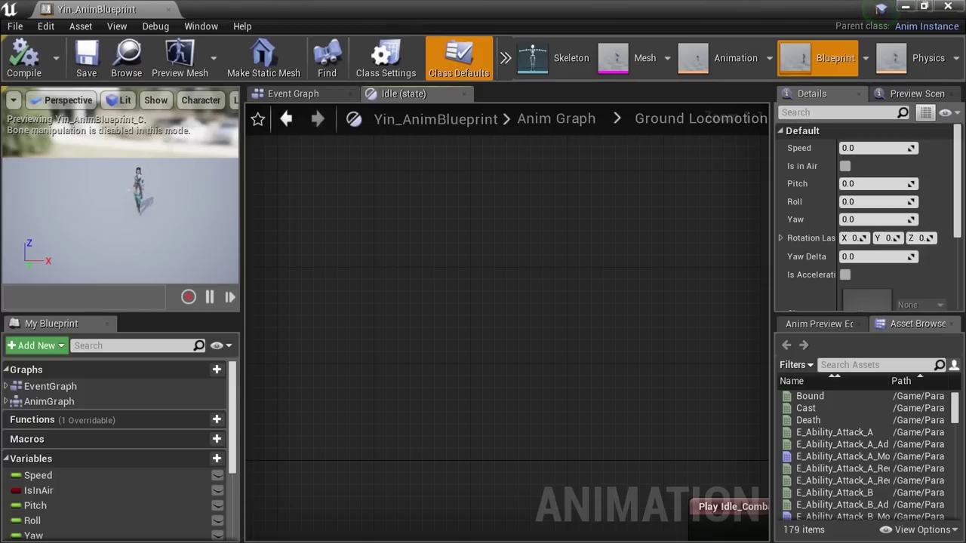
left_click(700, 118)
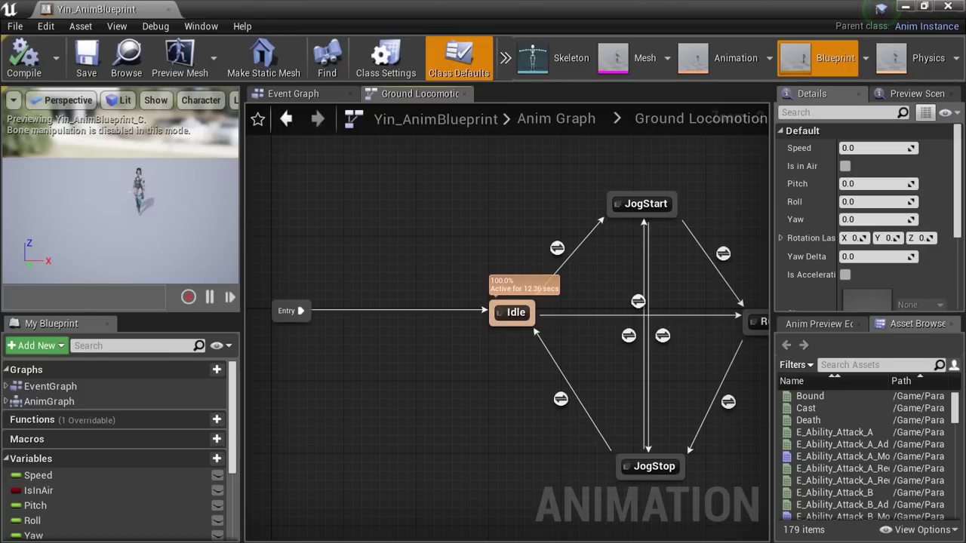
double_click(645, 204)
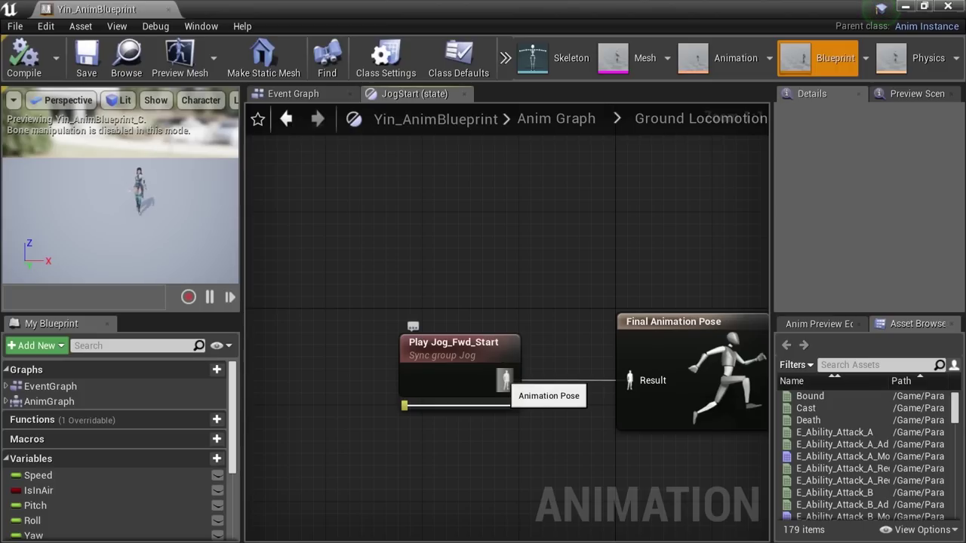
Replace the Play Jog_Fwd_Start node in the JogStart state with a JogStartBS blend space player.
left_click(483, 381)
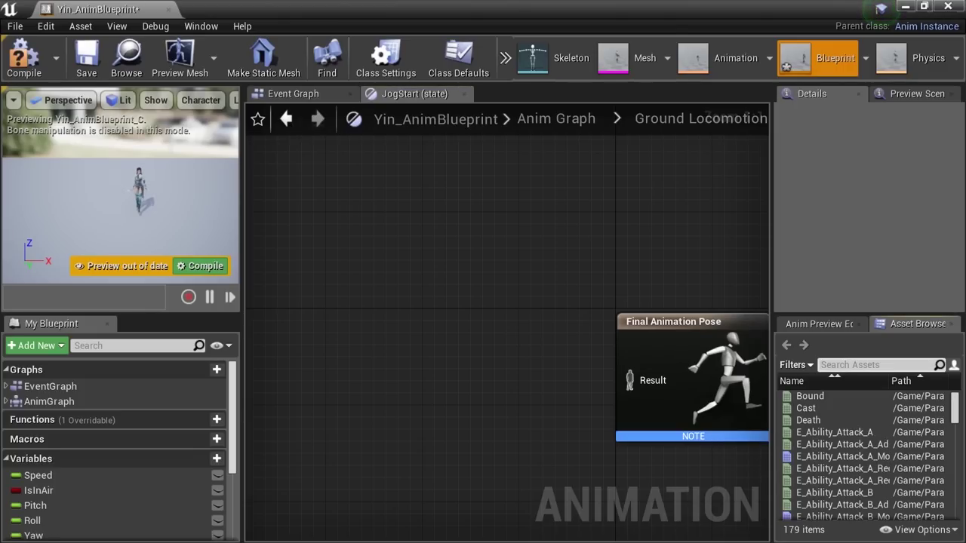
type("j")
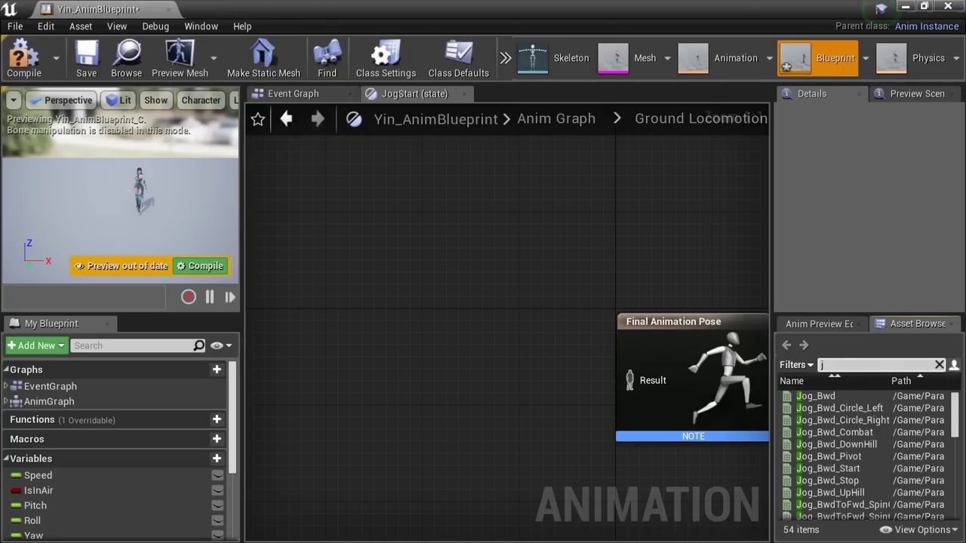
type("ogstart")
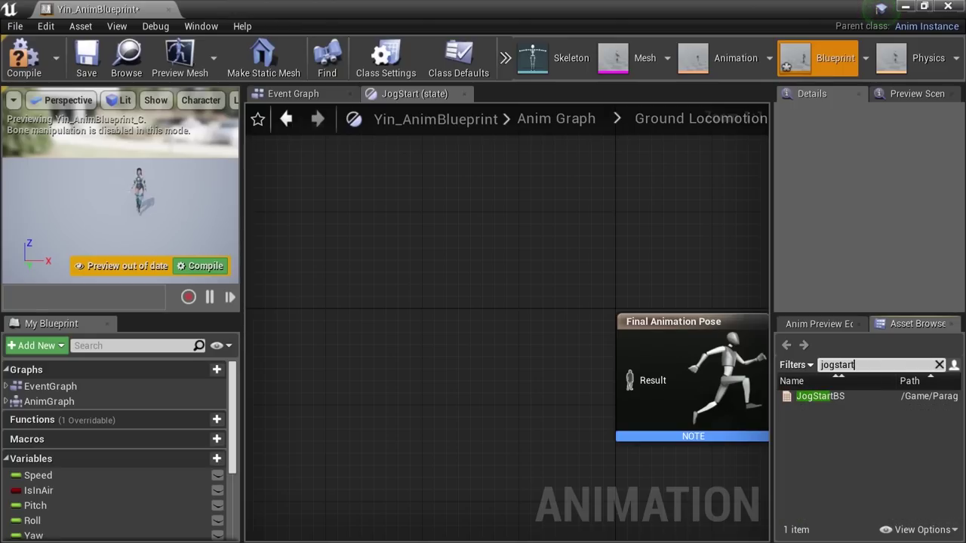
mouse_move(822, 398)
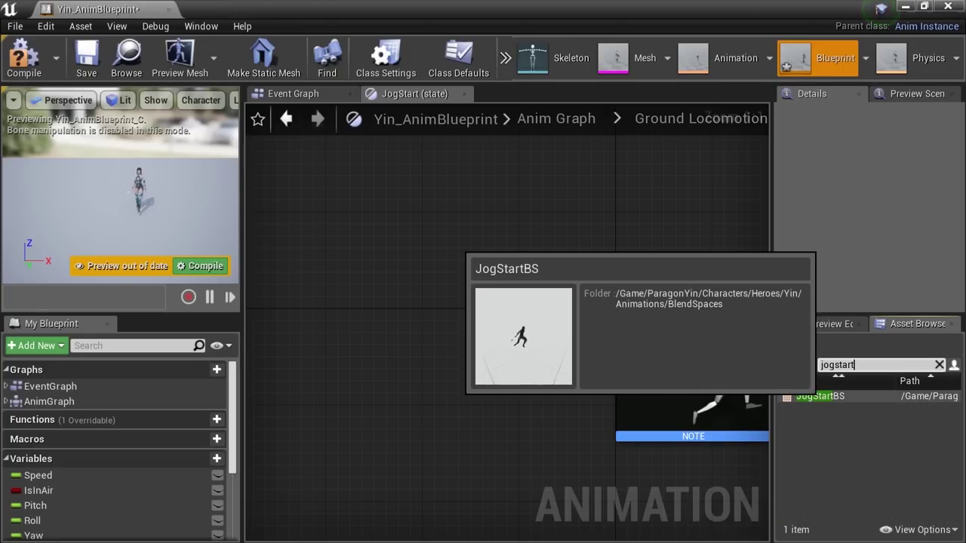
left_click_drag(819, 396, 430, 355)
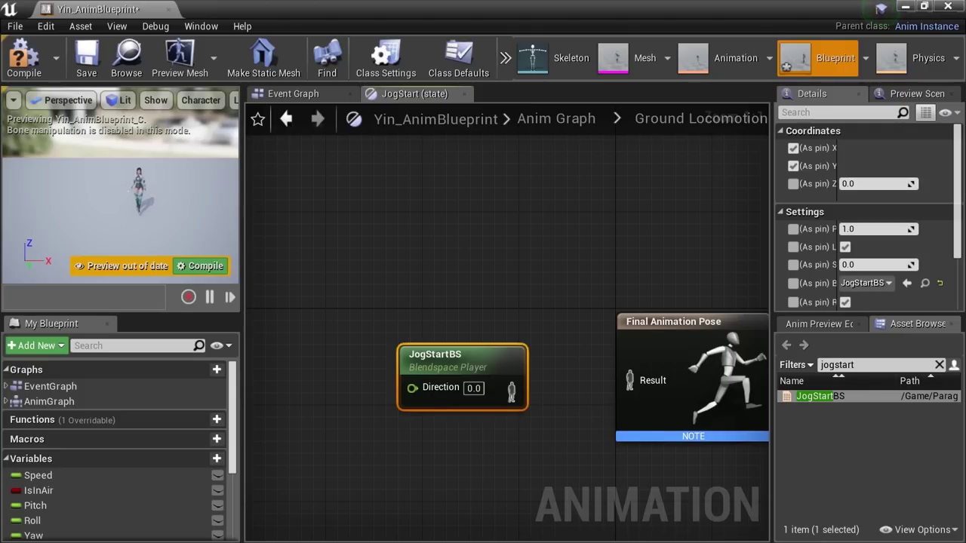
Connect the JogStartBS pose output to the Final Animation Pose result and align the node with it.
left_click_drag(511, 390, 650, 394)
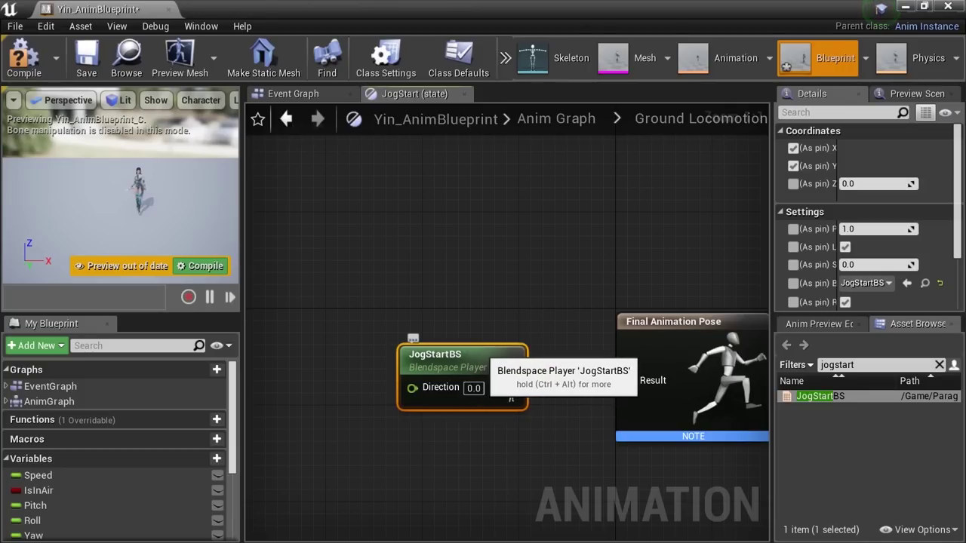
left_click_drag(487, 366, 486, 354)
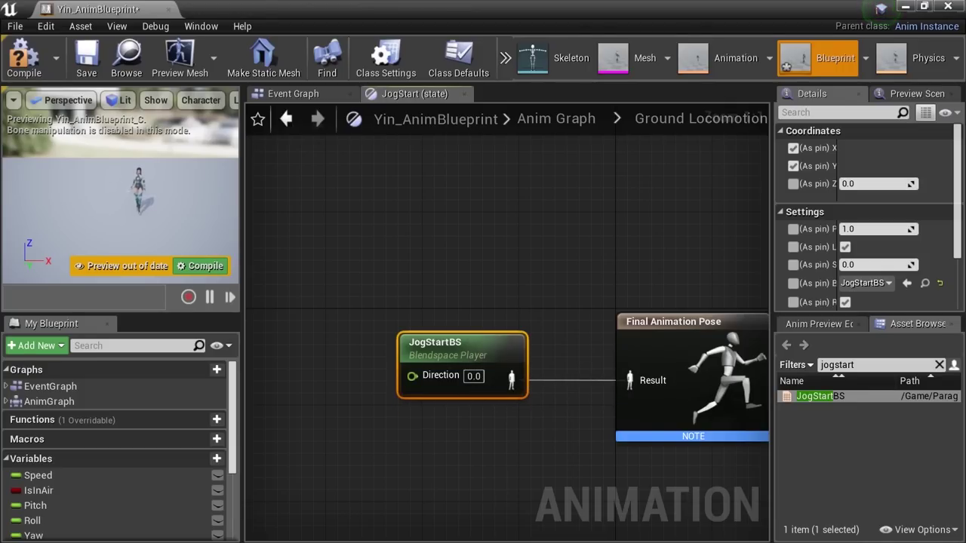
scroll(575, 414, "down", 2)
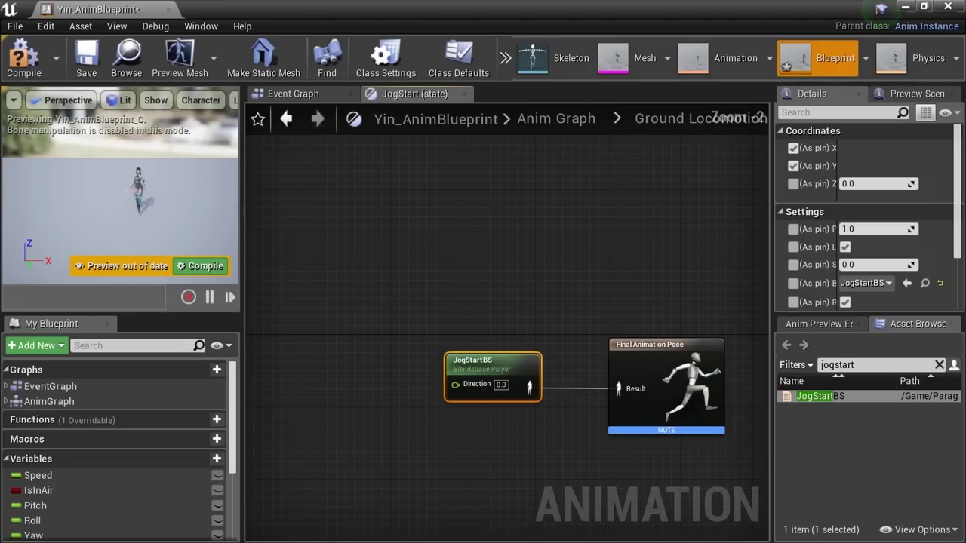
scroll(616, 413, "up", 1)
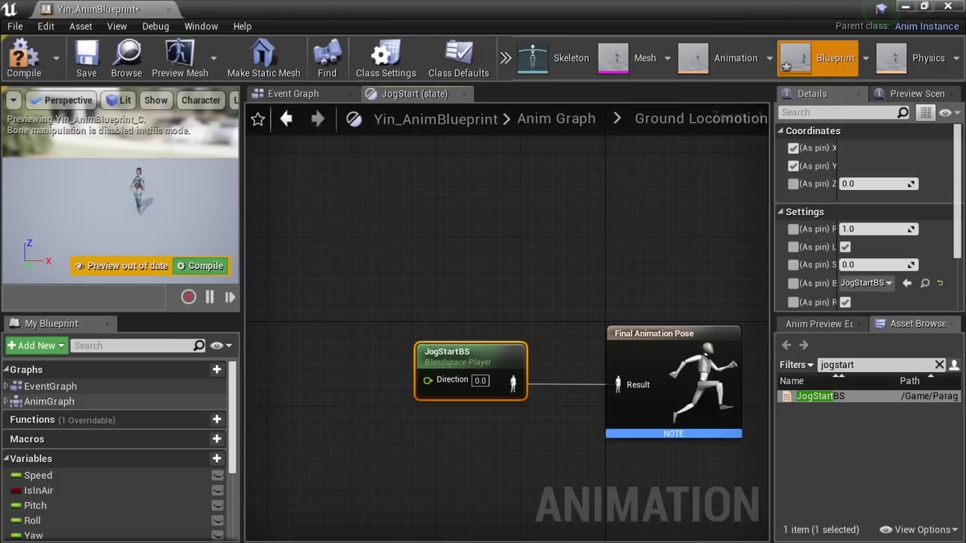
Open the Event Graph and look over the Blueprint Initialize Animation and Blueprint Update Animation events.
left_click(56, 386)
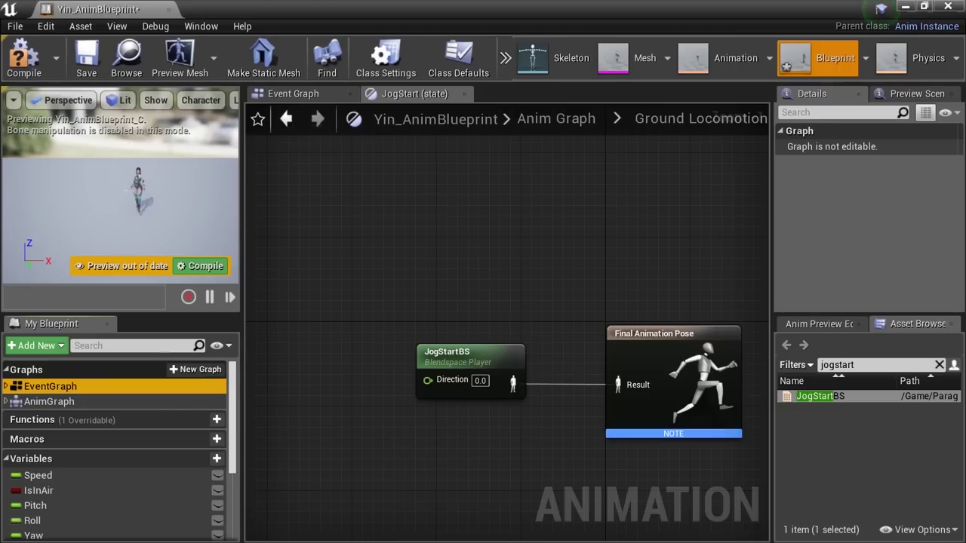
double_click(50, 387)
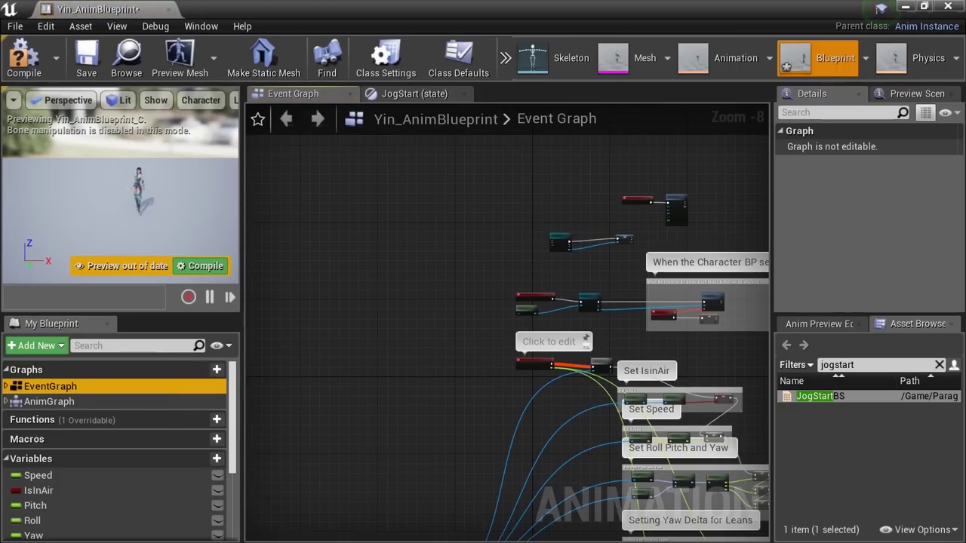
scroll(642, 400, "down", 4)
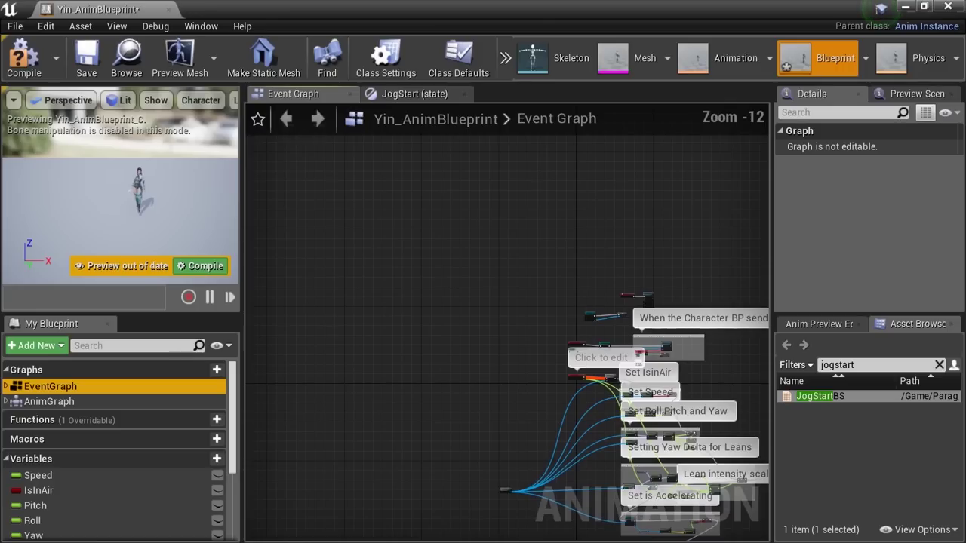
scroll(687, 441, "up", 2)
scroll(710, 412, "up", 4)
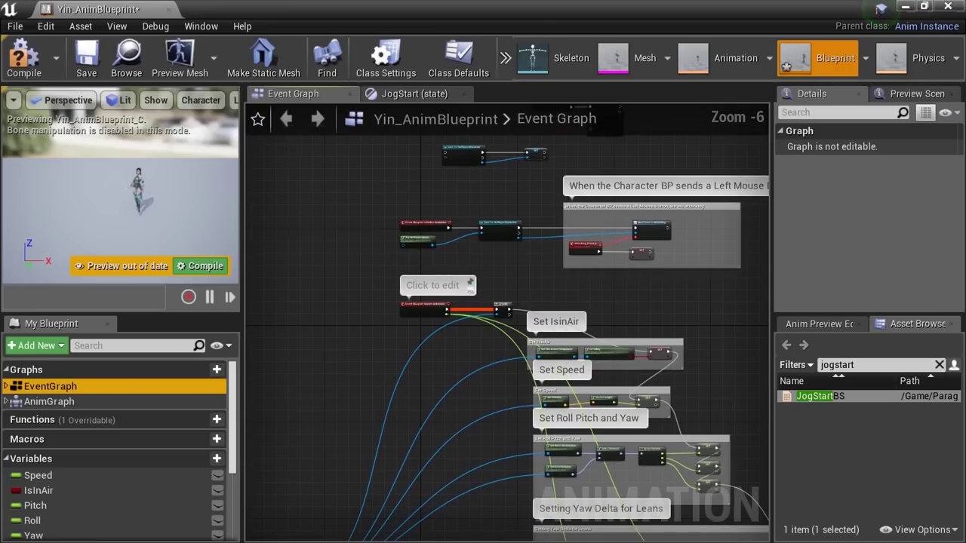
scroll(710, 411, "down", 1)
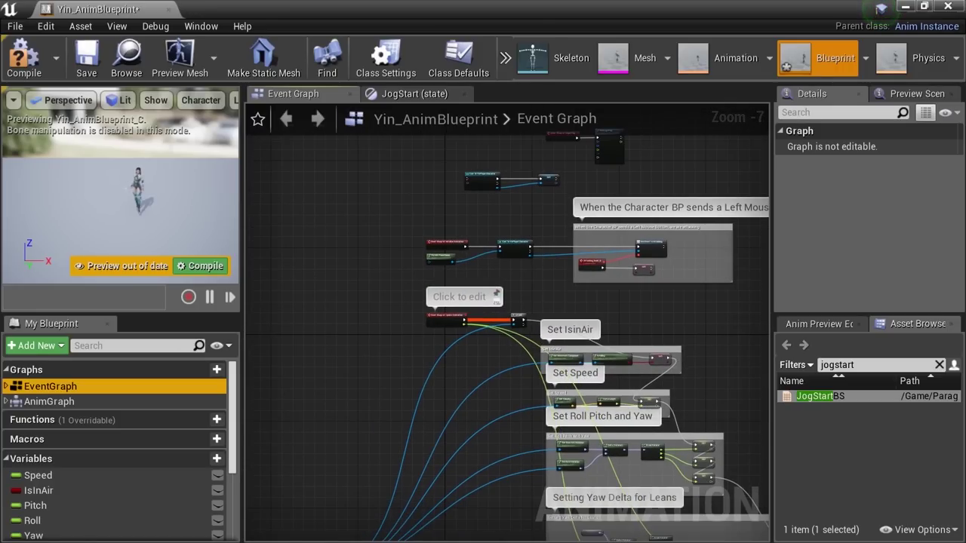
scroll(725, 404, "down", 1)
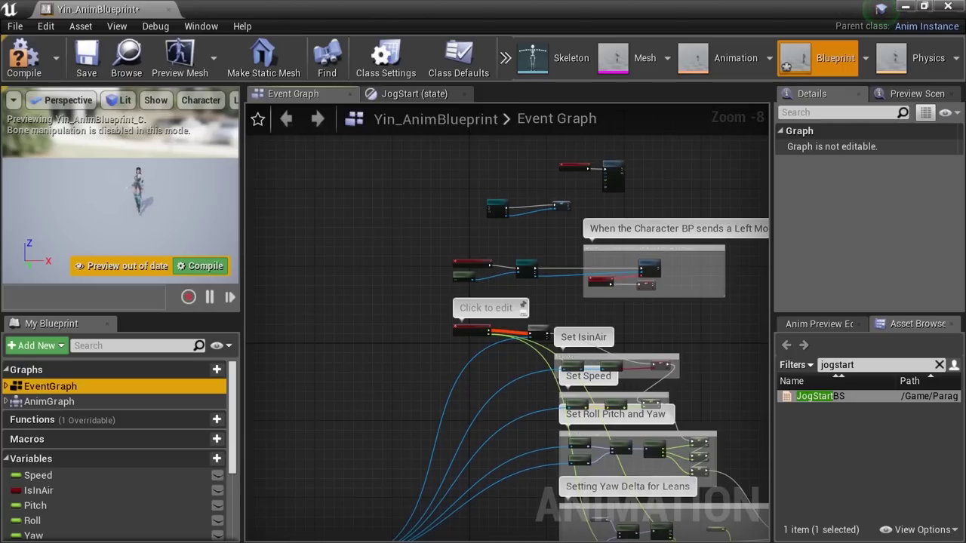
right_click_drag(716, 376, 965, 542)
scroll(686, 226, "up", 1)
scroll(675, 228, "up", 4)
right_click_drag(507, 323, 512, 325)
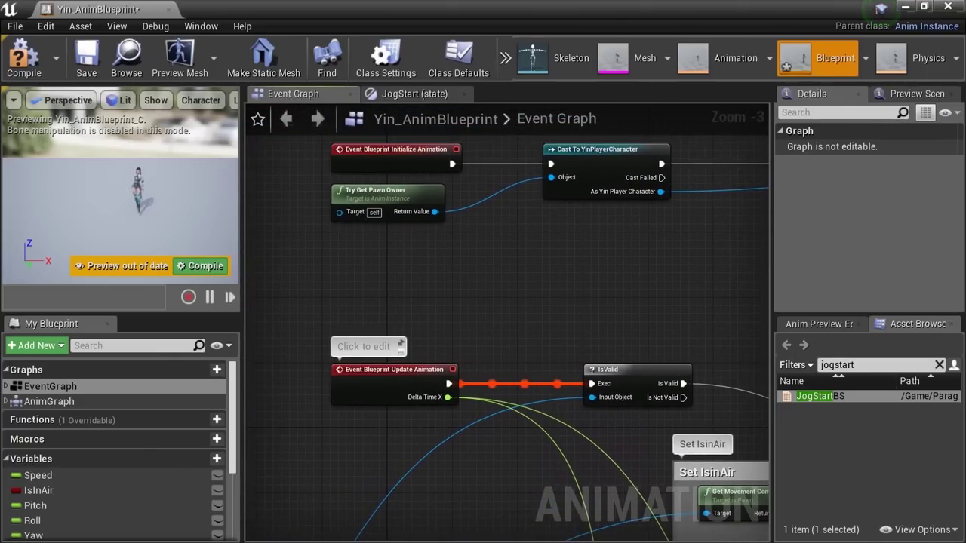
Examine the Event Graph sections for the character cast, attacking event, IsInAir, speed, rotation, yaw delta and acceleration.
right_click_drag(747, 477, 666, 542)
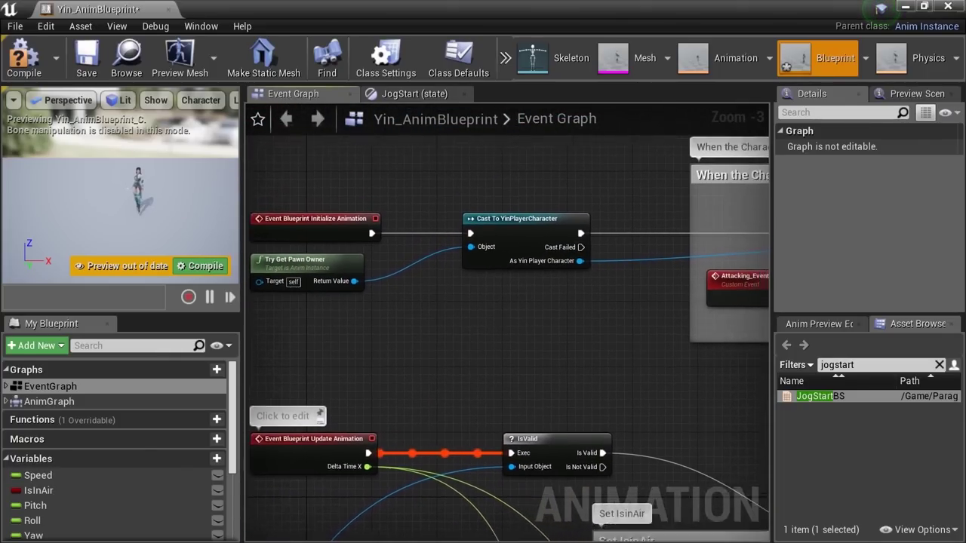
right_click_drag(528, 227, 538, 464)
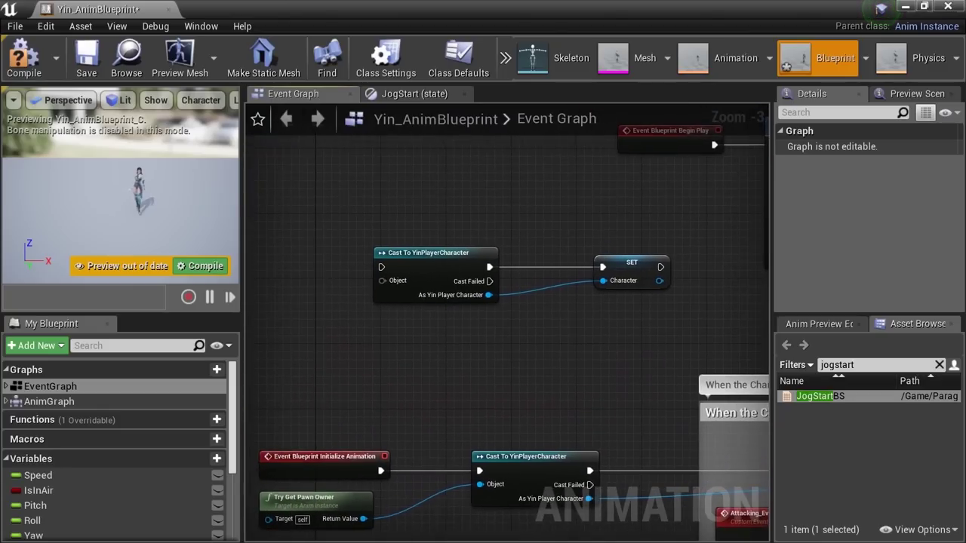
right_click_drag(440, 428, 200, 469)
right_click_drag(505, 483, 507, 246)
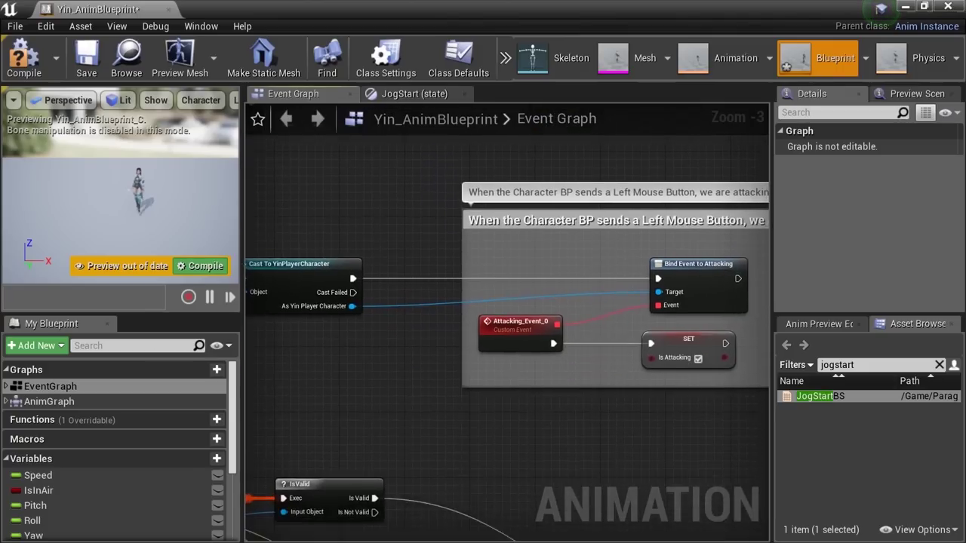
right_click_drag(505, 528, 434, 61)
scroll(750, 333, "down", 1)
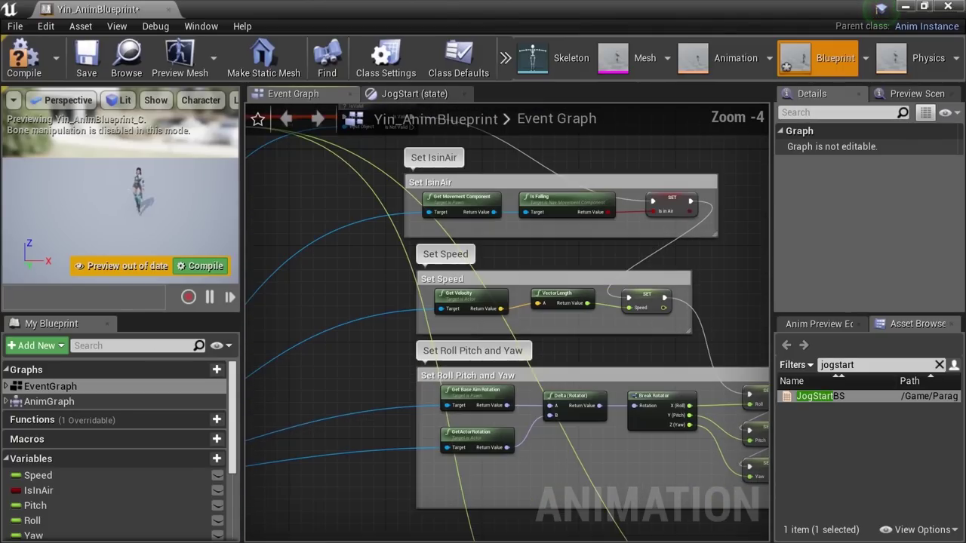
right_click_drag(686, 477, 540, 114)
scroll(566, 234, "up", 1)
scroll(526, 331, "down", 1)
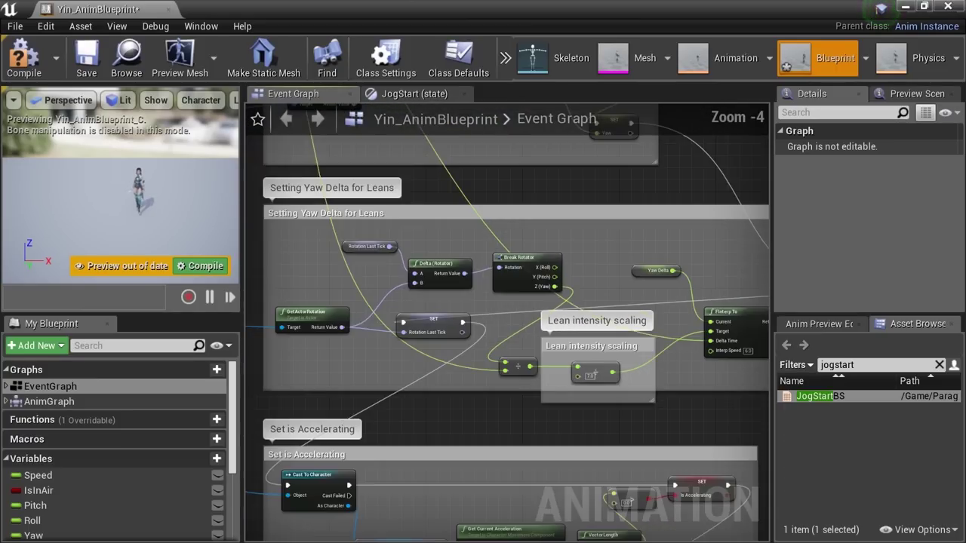
right_click_drag(499, 427, 522, 362)
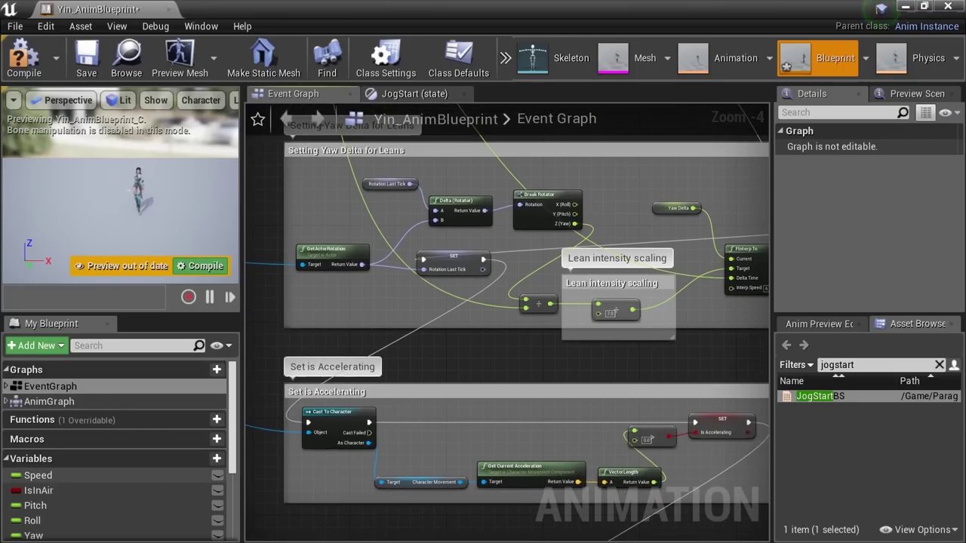
Check the blueprint's variable list, and compile and save Yin_AnimBlueprint.
scroll(45, 482, "down", 1)
scroll(45, 482, "down", 5)
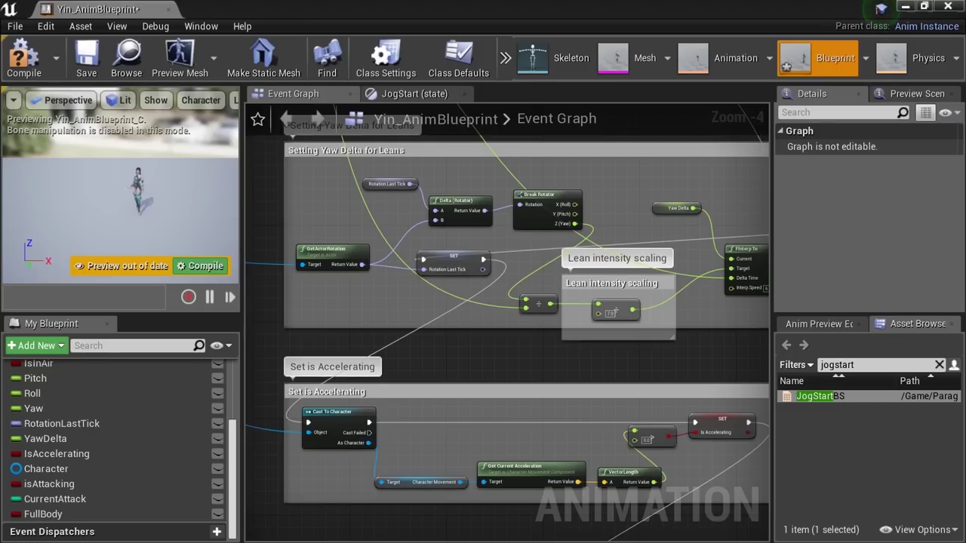
left_click(24, 56)
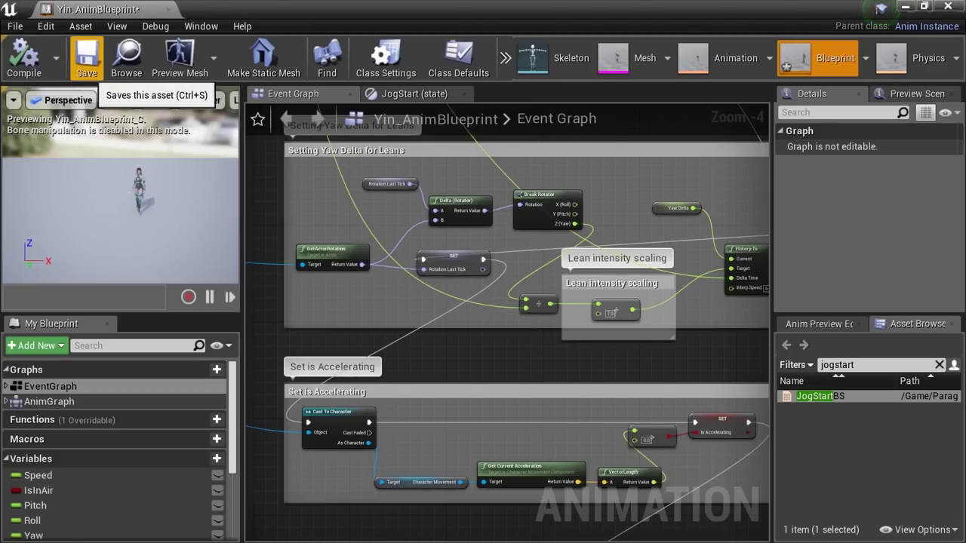
left_click(86, 57)
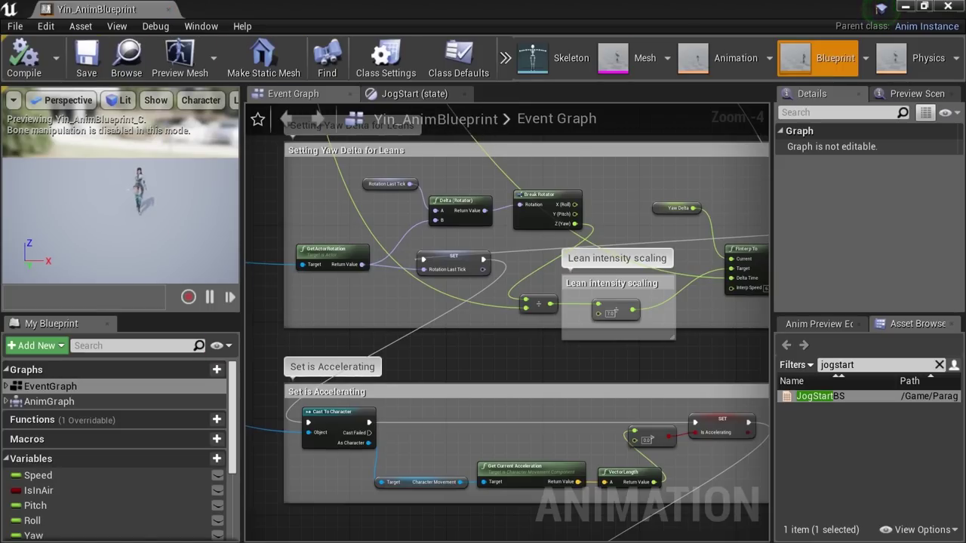
Open the Anim Graph and bring the Ground Locomotion section into close view.
left_click(53, 401)
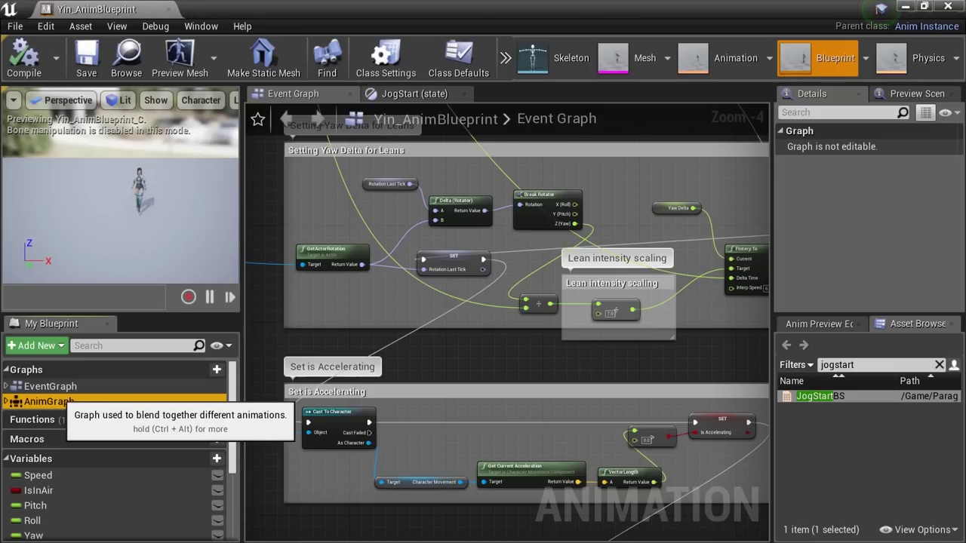
double_click(50, 401)
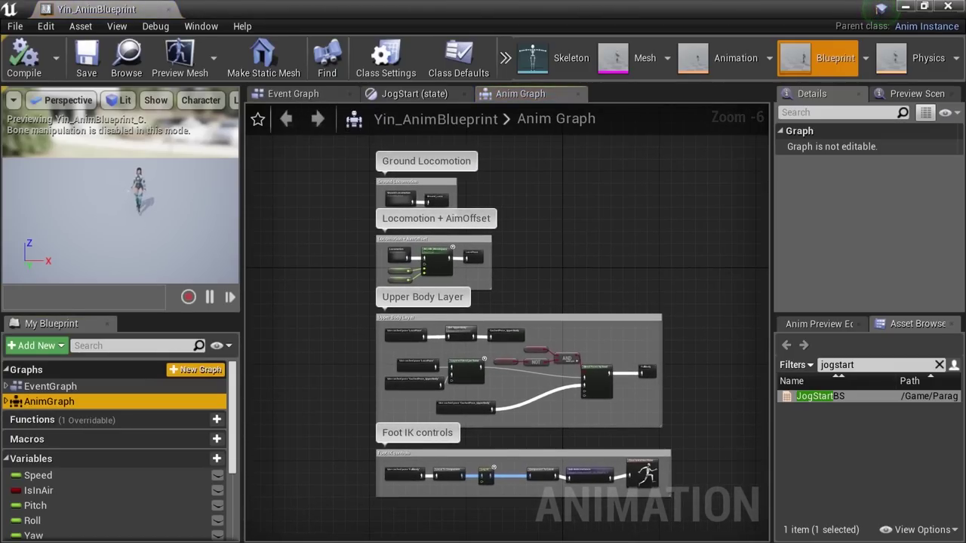
scroll(478, 284, "up", 1)
scroll(478, 284, "down", 3)
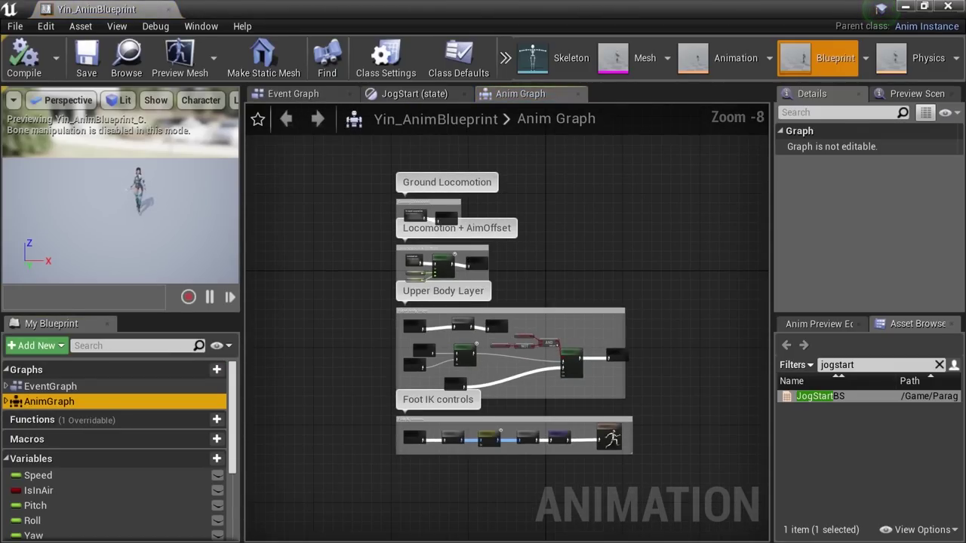
scroll(478, 284, "up", 1)
scroll(437, 217, "up", 5)
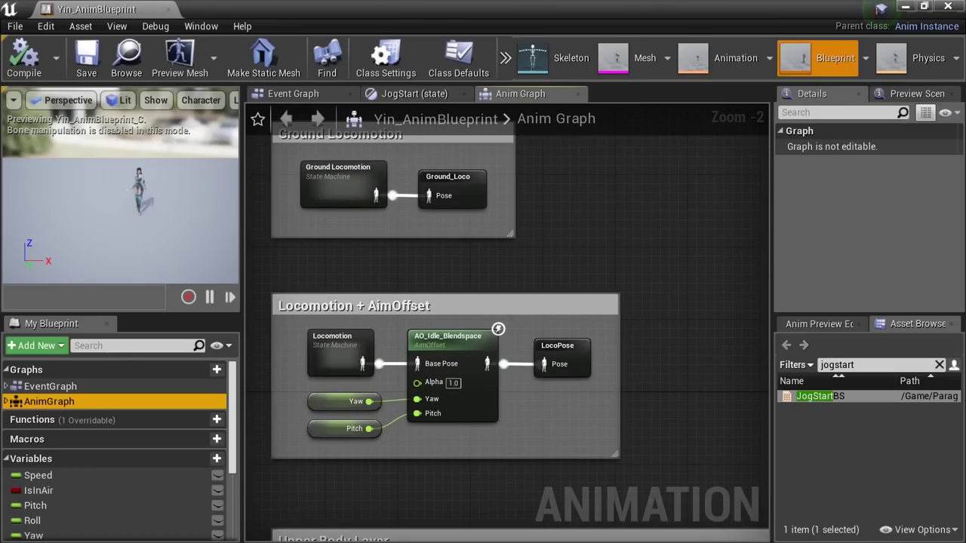
right_click_drag(374, 260, 442, 344)
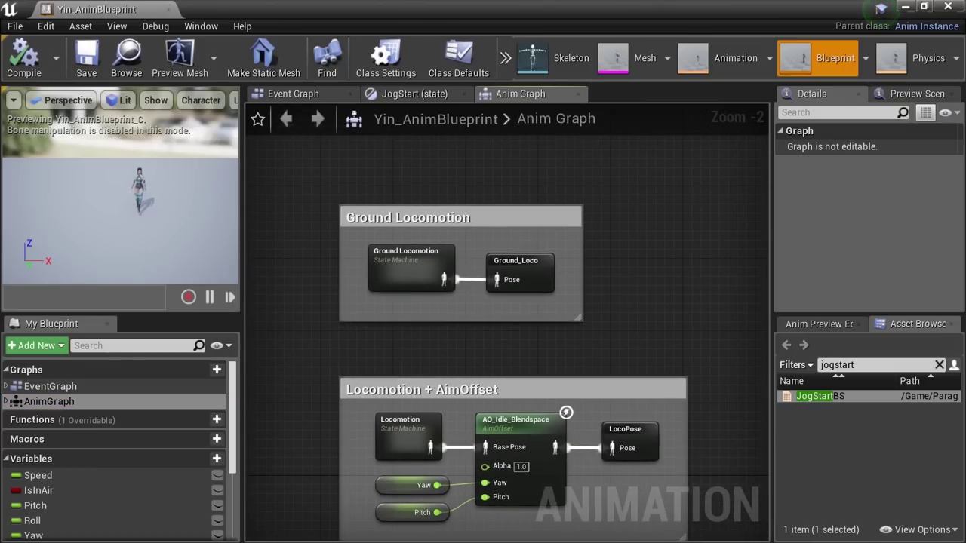
scroll(443, 343, "up", 1)
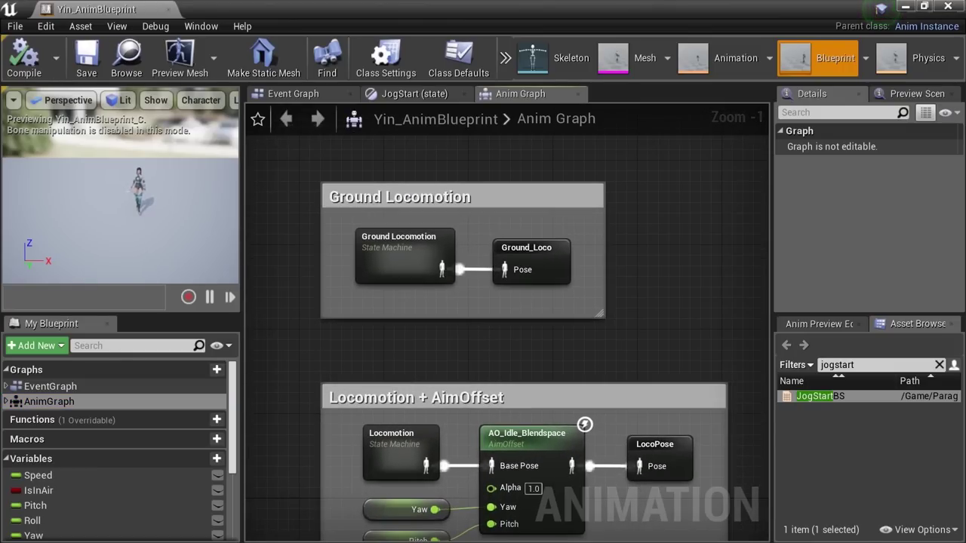
Open the Ground Locomotion state machine and select its JogStart state.
left_click(481, 196)
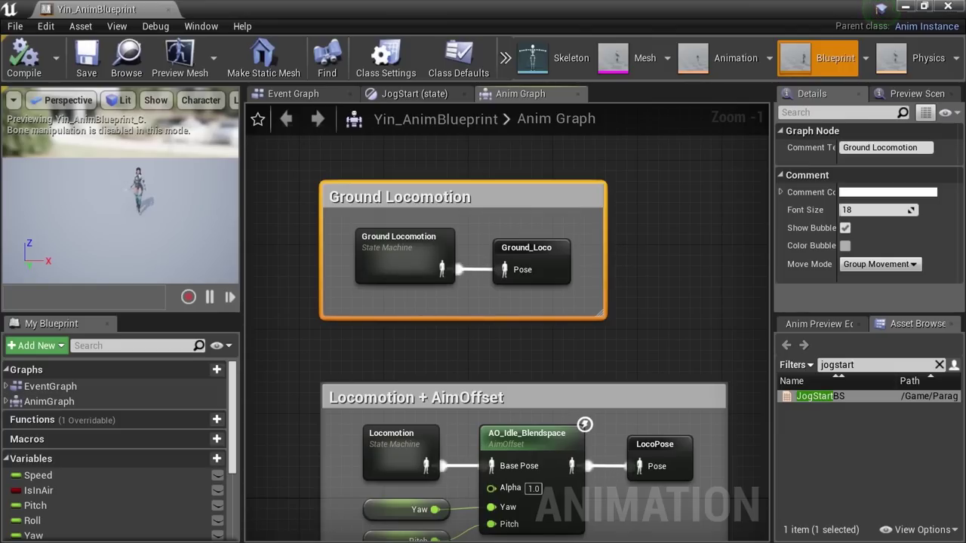
left_click(443, 265)
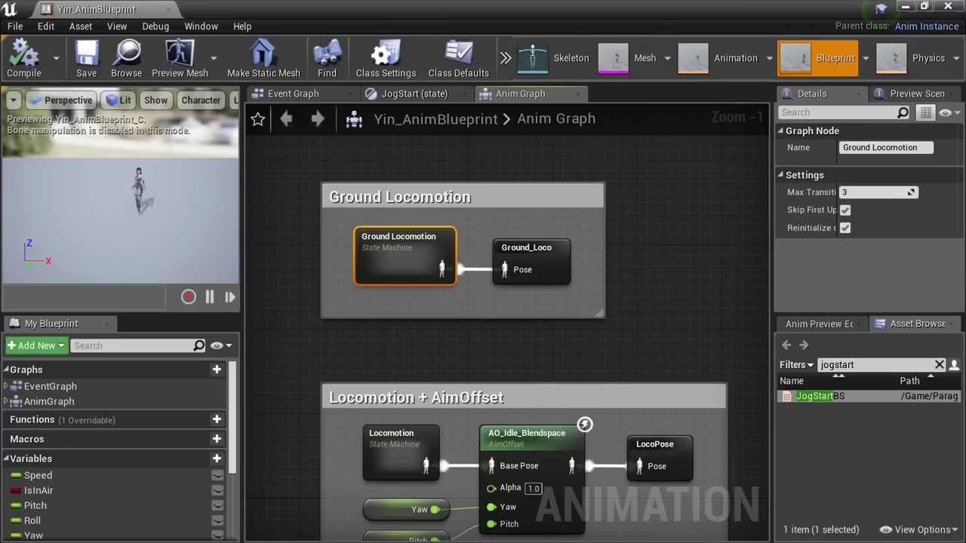
double_click(442, 265)
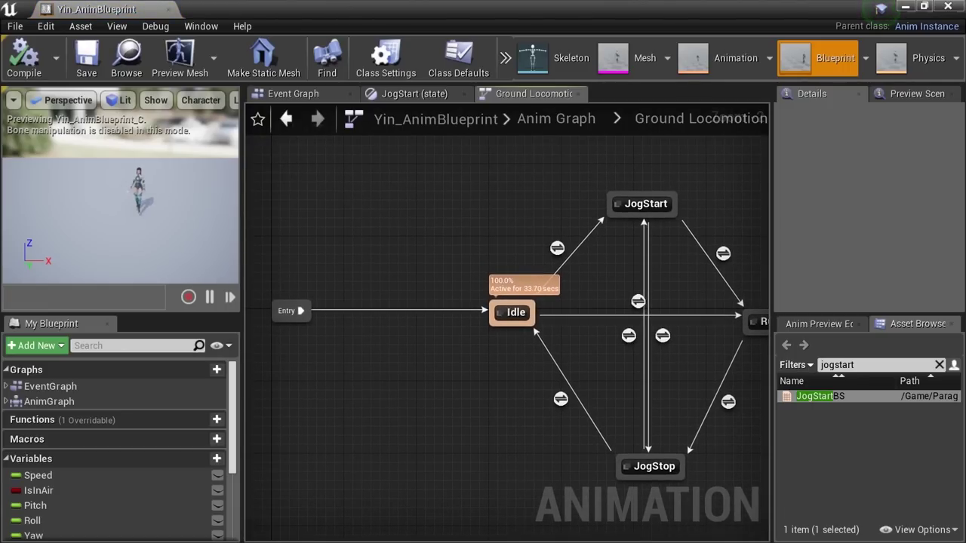
left_click(636, 204)
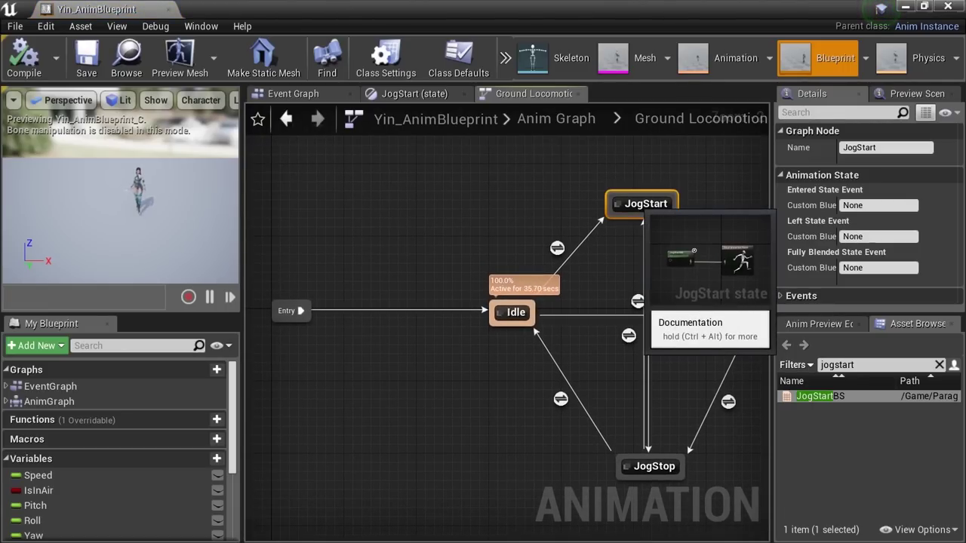
Set the JogStartBS blendspace player's Direction to 90 inside the JogStart state, and compile and save the blueprint.
double_click(645, 204)
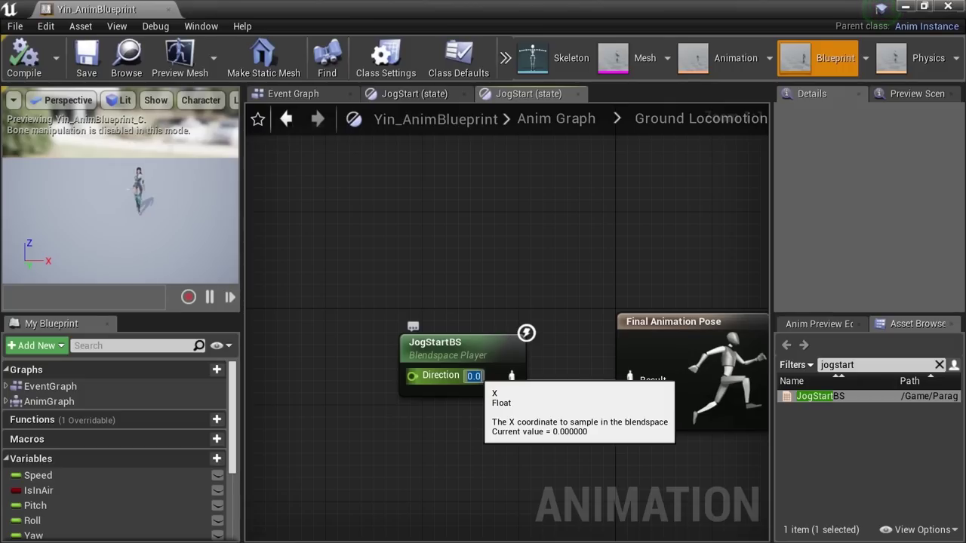
type("90")
key("Return")
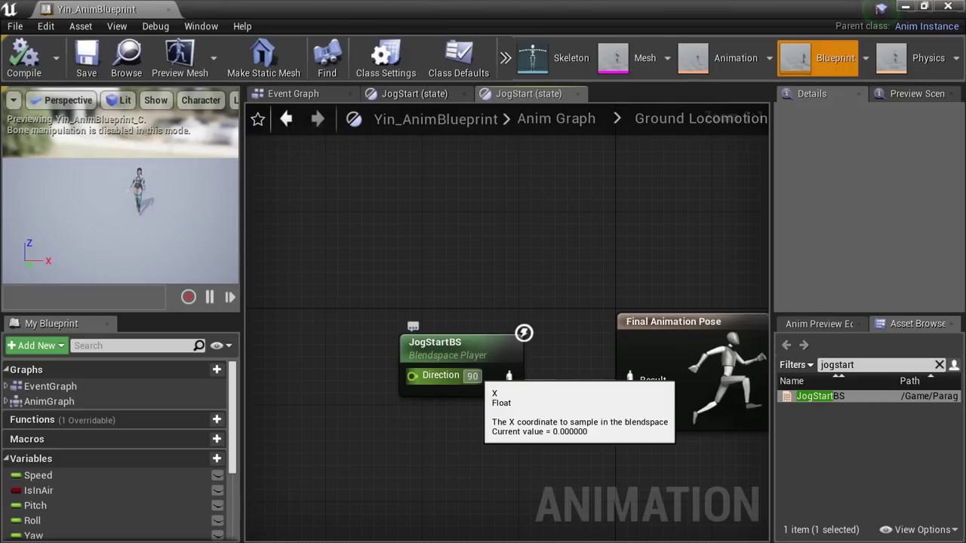
key("Return")
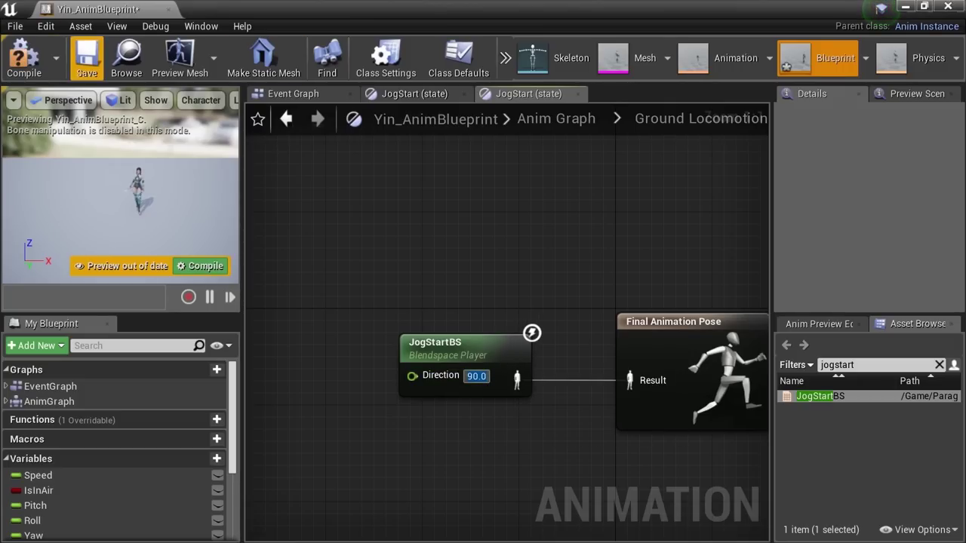
left_click(22, 59)
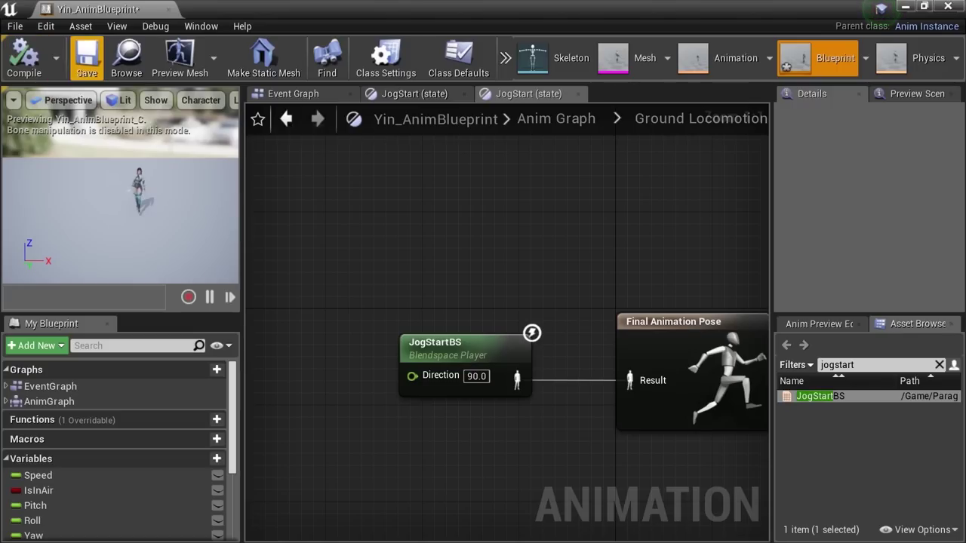
left_click(86, 54)
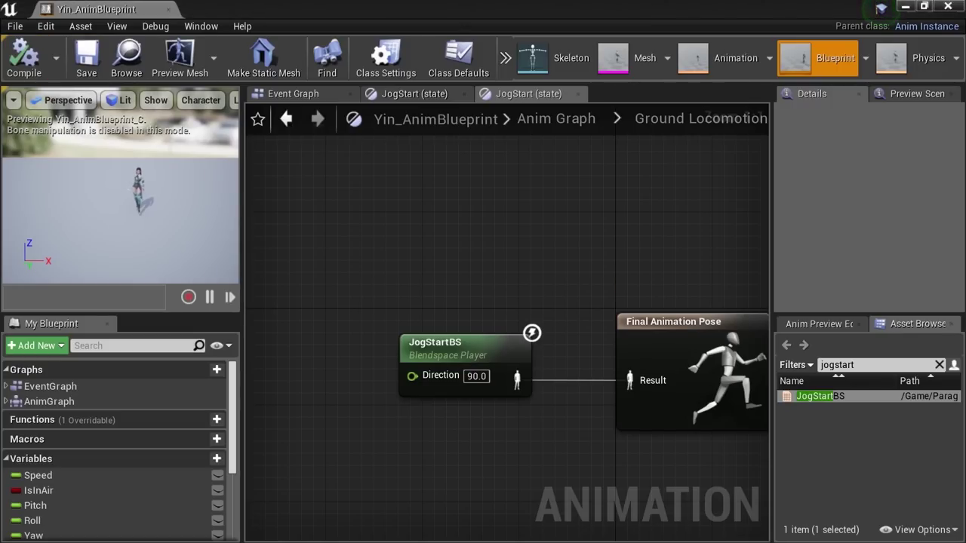
Close the animation blueprint and play the level in the editor with the viewport enlarged in height.
left_click(171, 9)
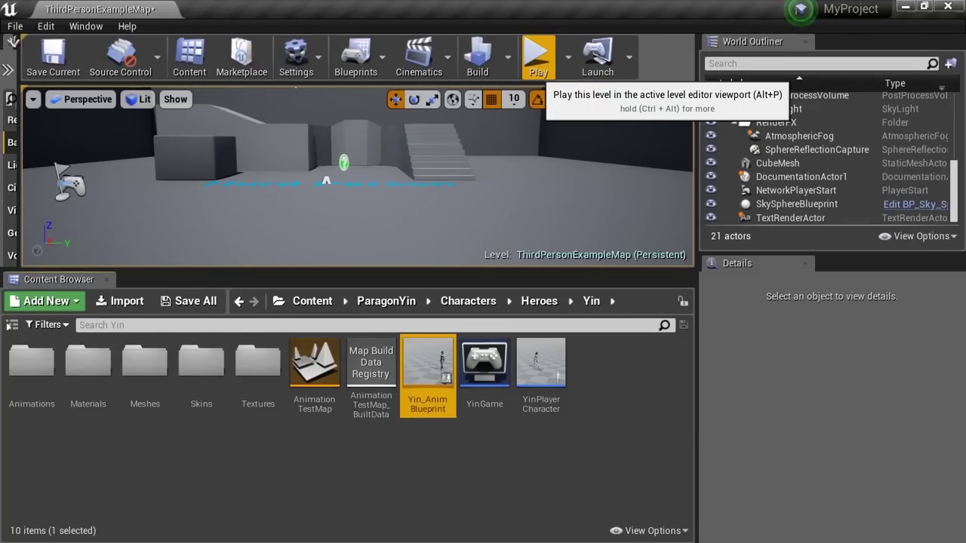
left_click(537, 58)
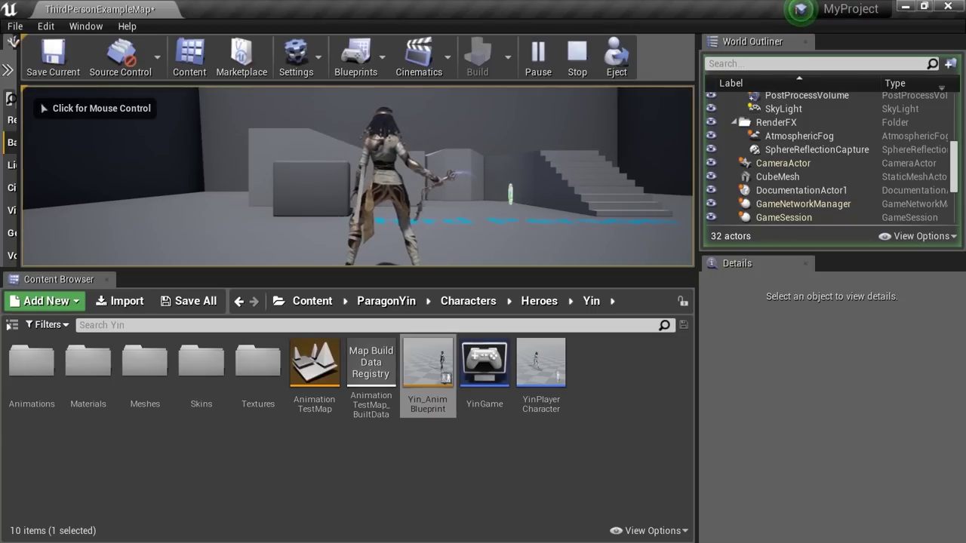
left_click_drag(358, 269, 359, 417)
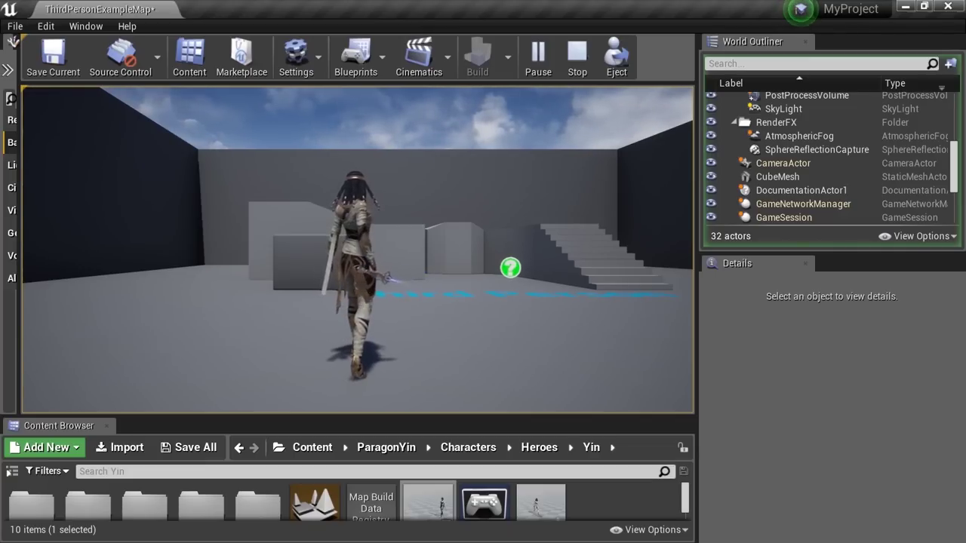
Playtest Yin's jog-start animation by starting and stopping her movement forward, backward, left and right across the level.
key("w")
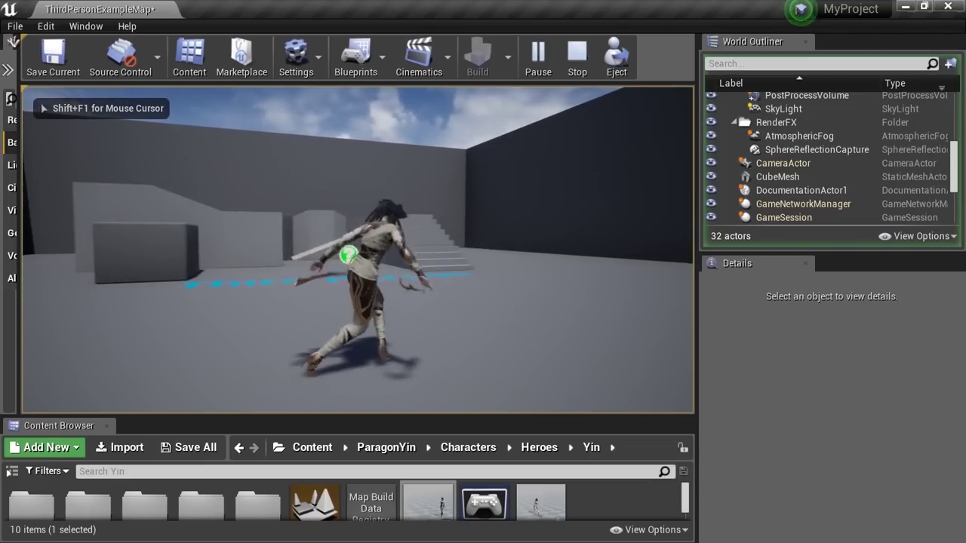
key("w")
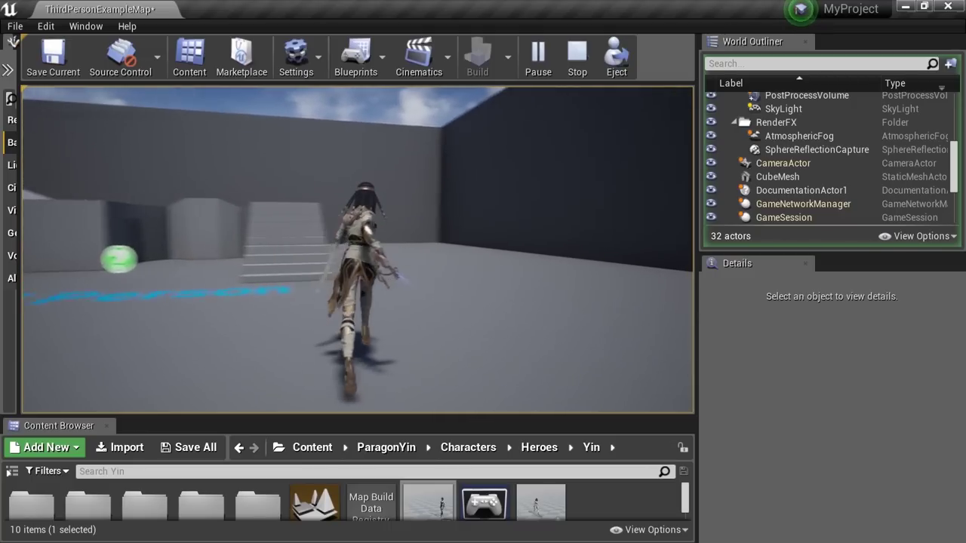
key("w")
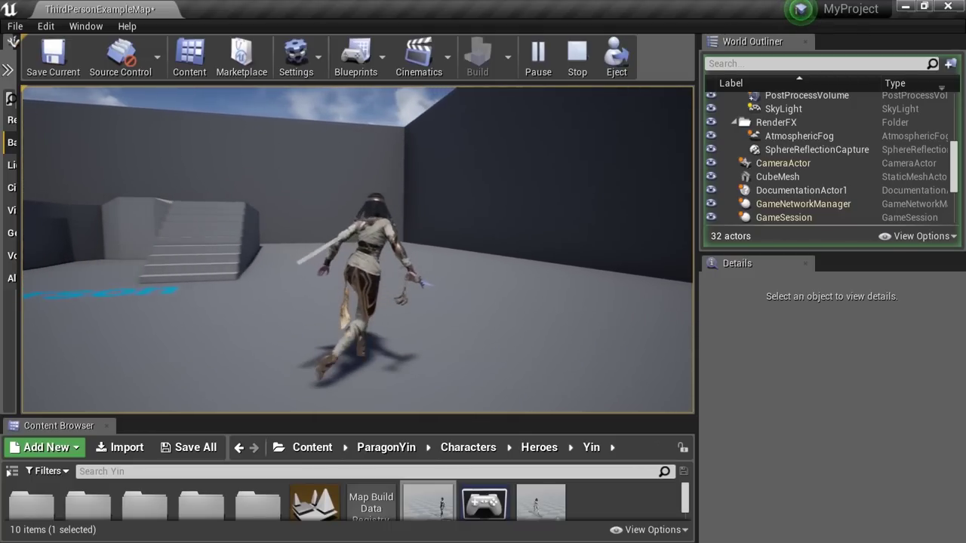
key("a")
key("d")
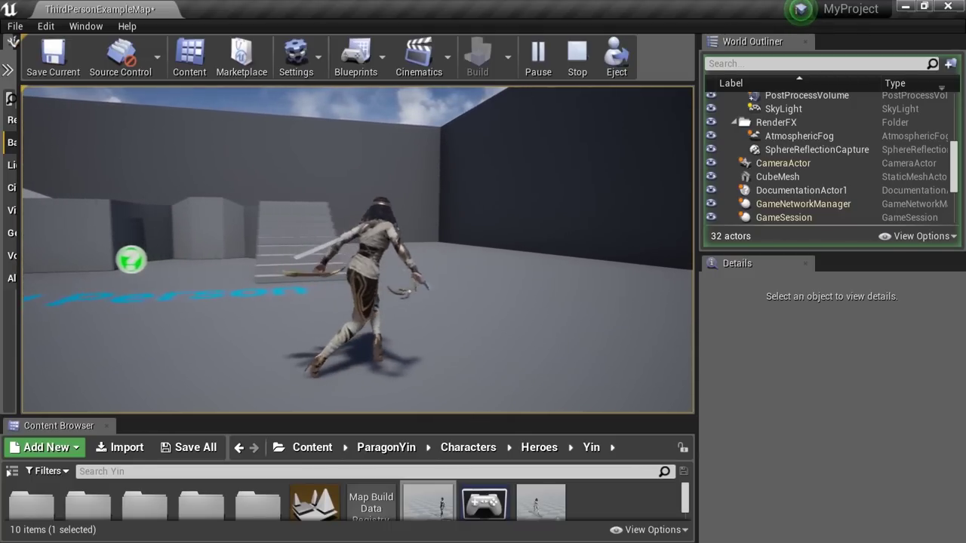
key("a")
key("w")
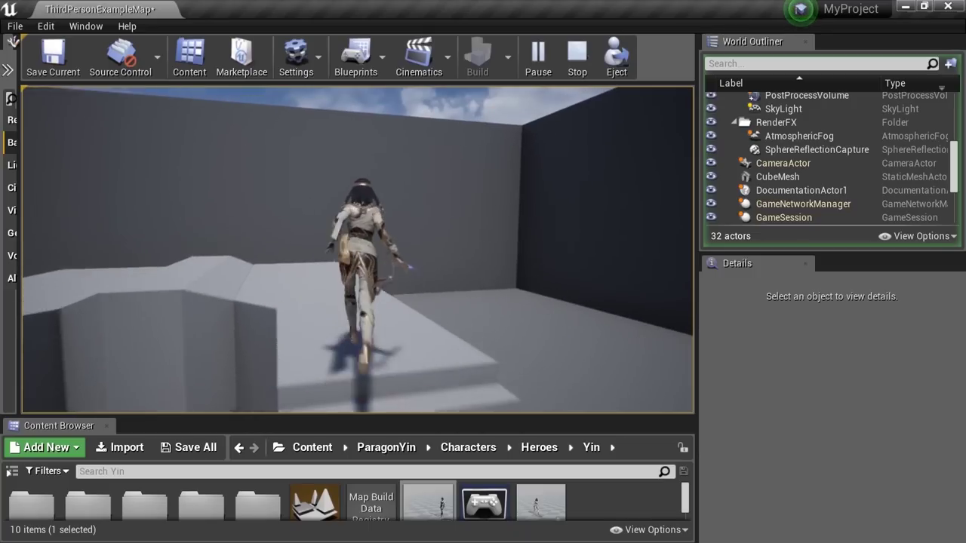
key("s")
key("w")
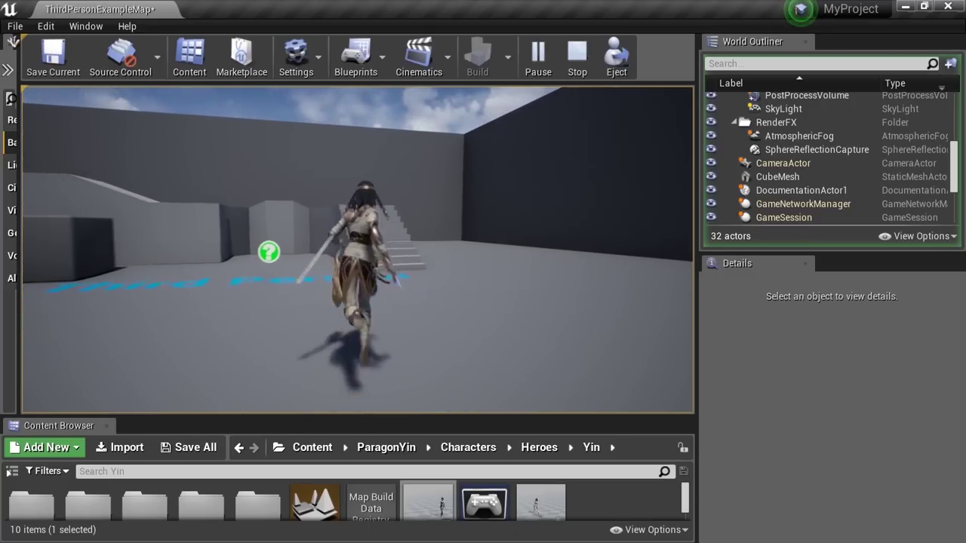
key("w")
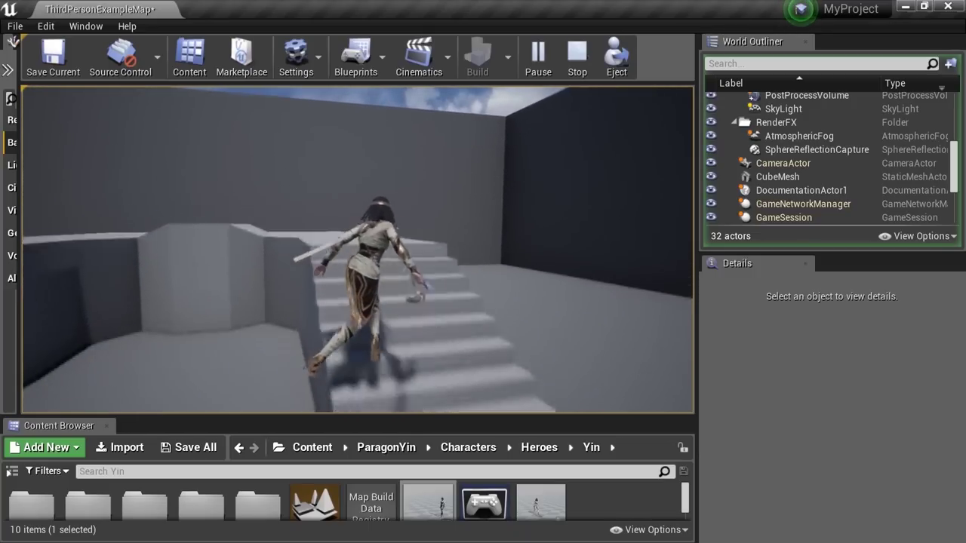
key("s")
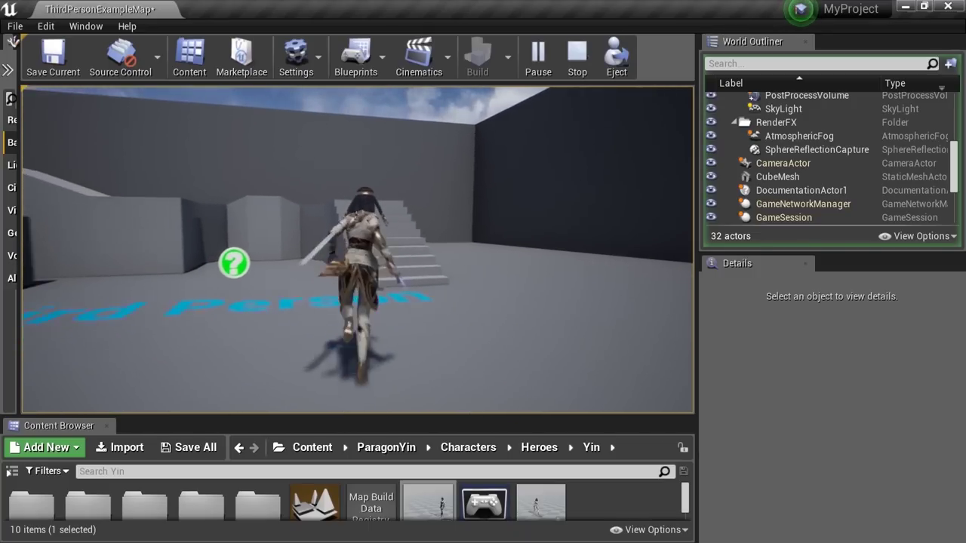
key("a")
key("d")
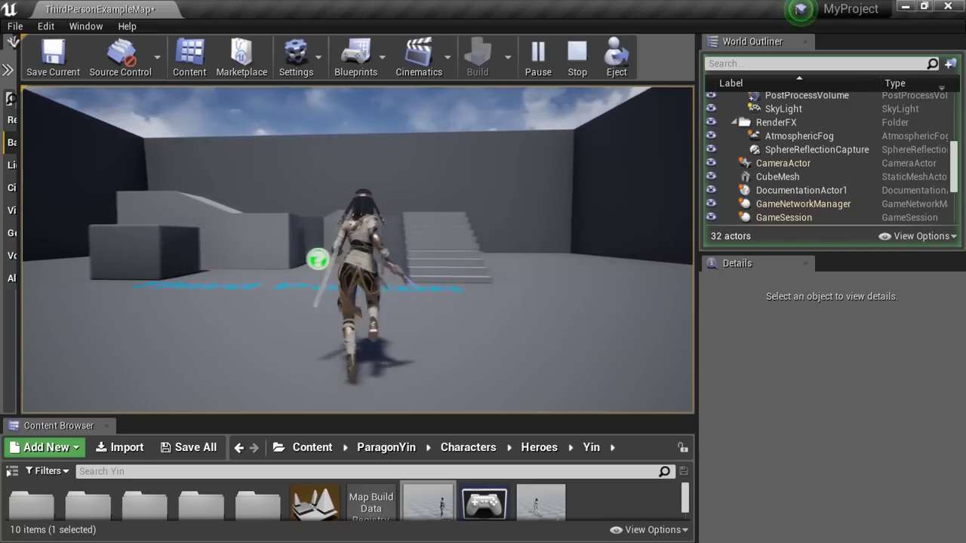
key("a")
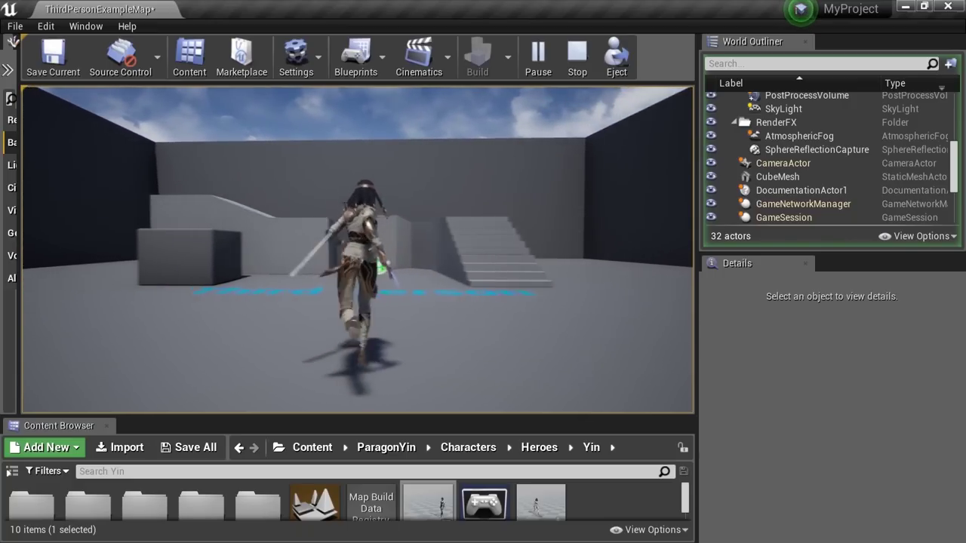
key("d")
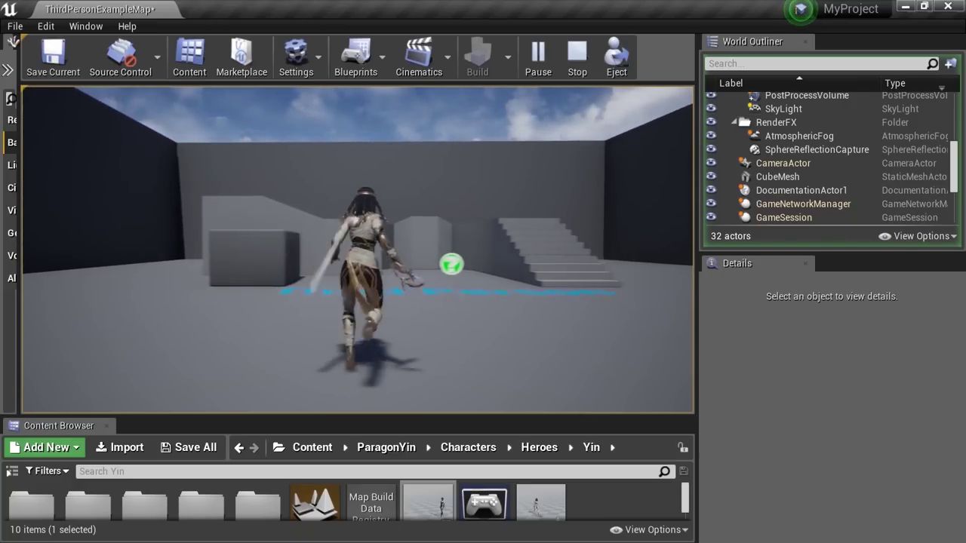
key("s")
key("w")
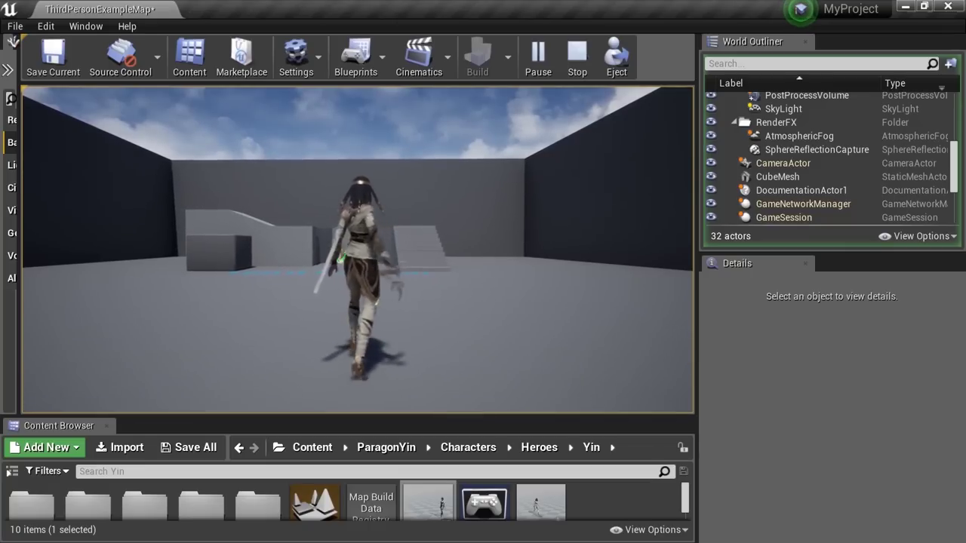
key("s")
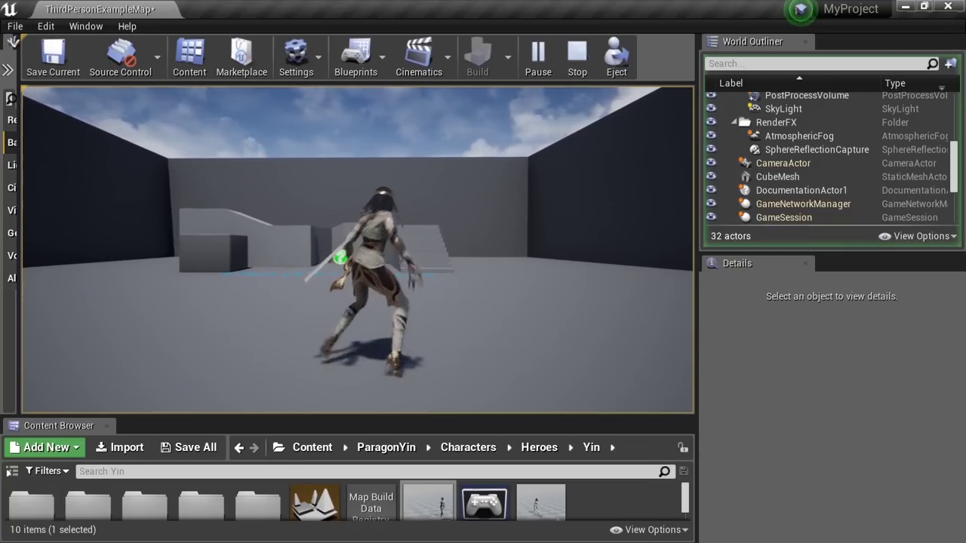
key("w")
key("s")
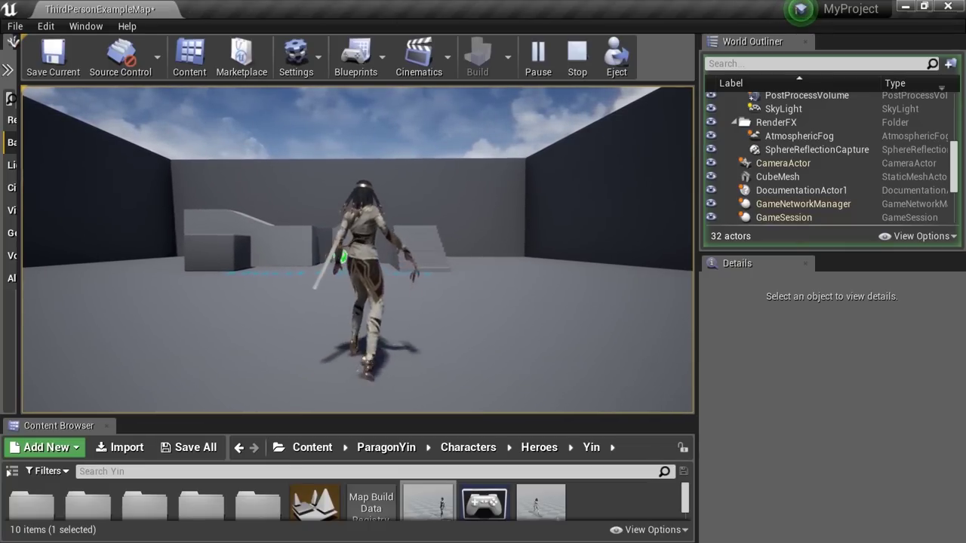
key("w")
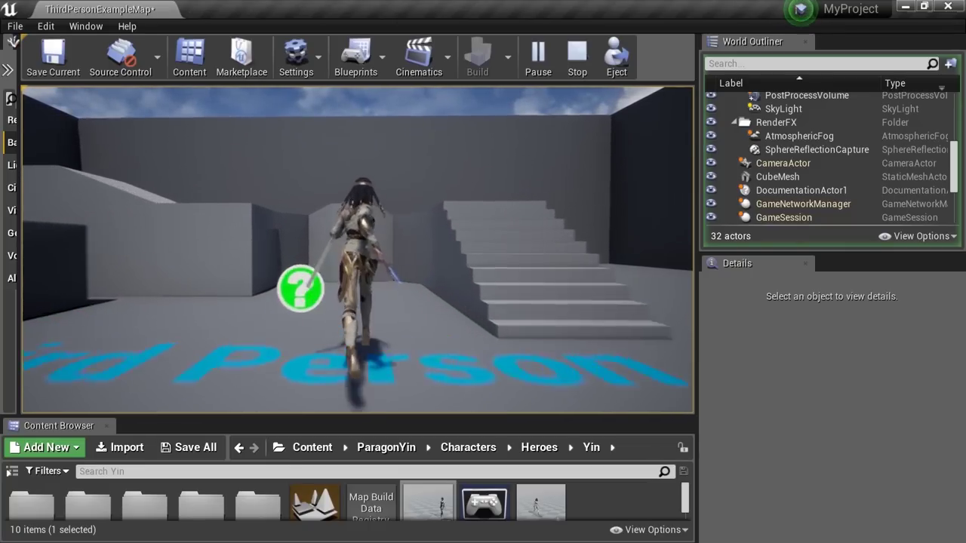
Jump with Yin and run her around the level's walls and open floor, checking the jog starts and stops.
key("space")
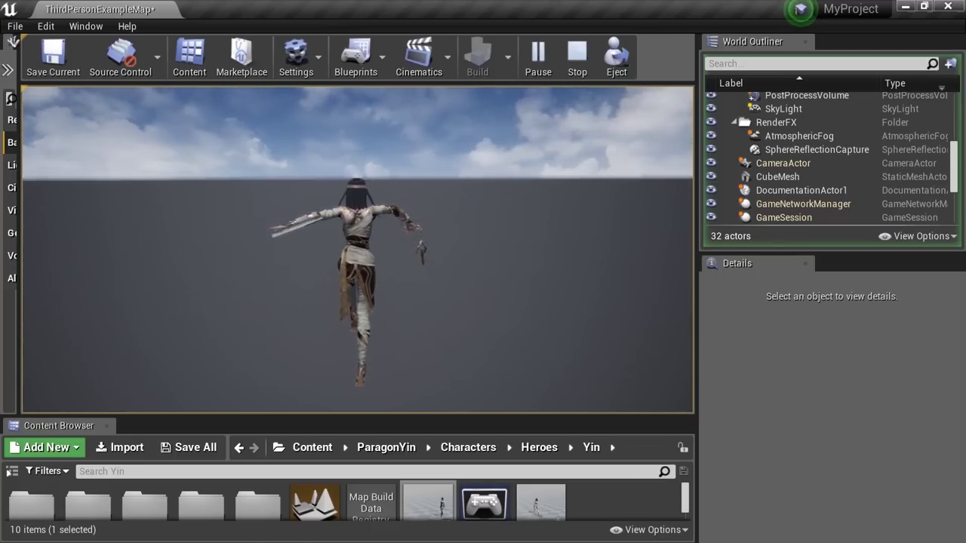
key("w")
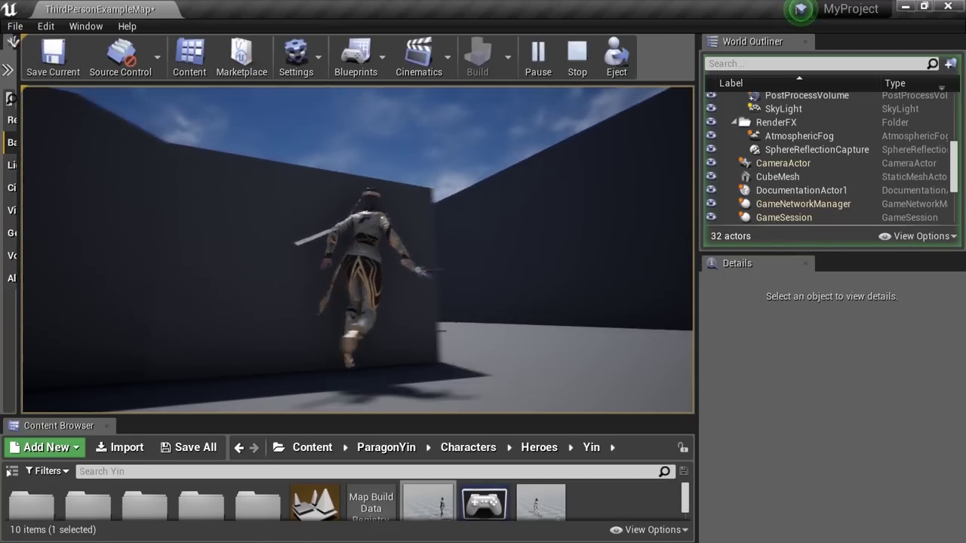
key("w")
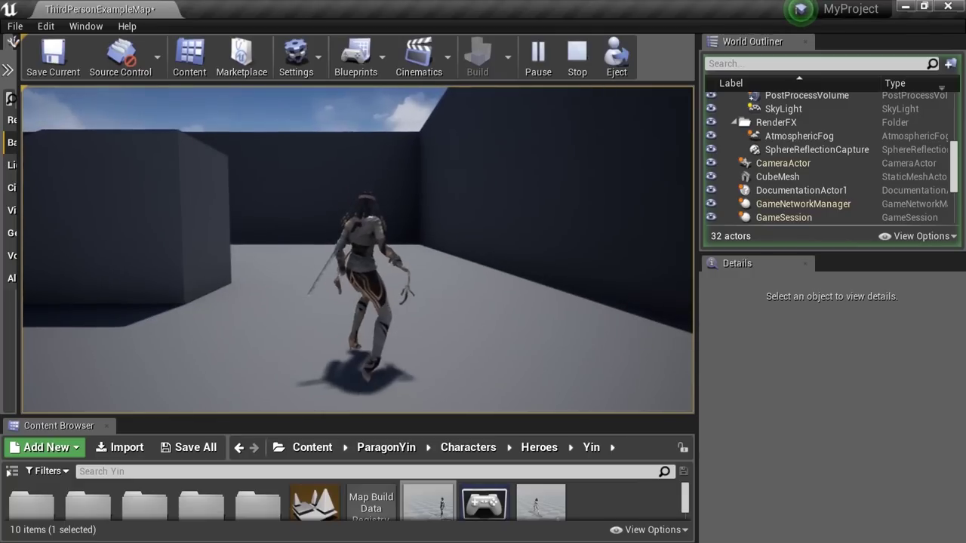
key("a")
key("d")
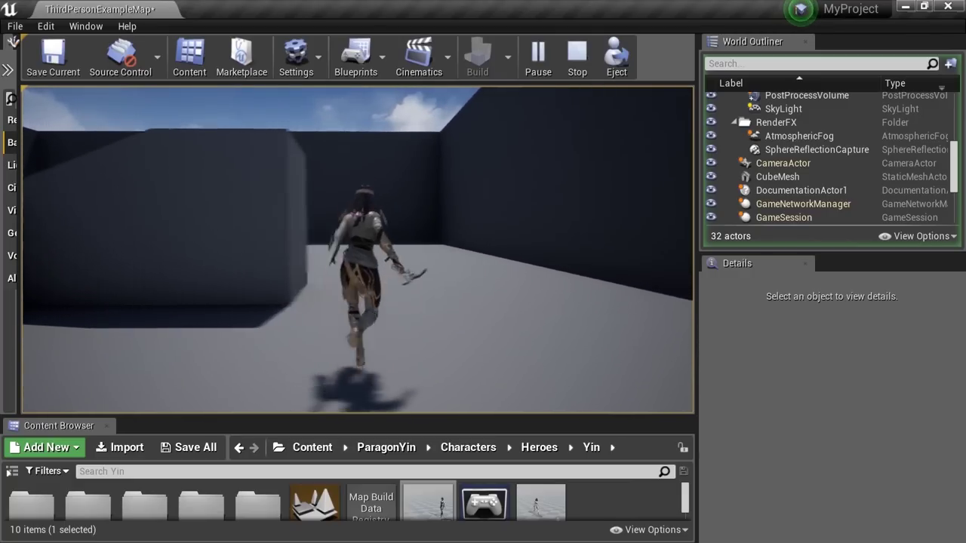
key("w")
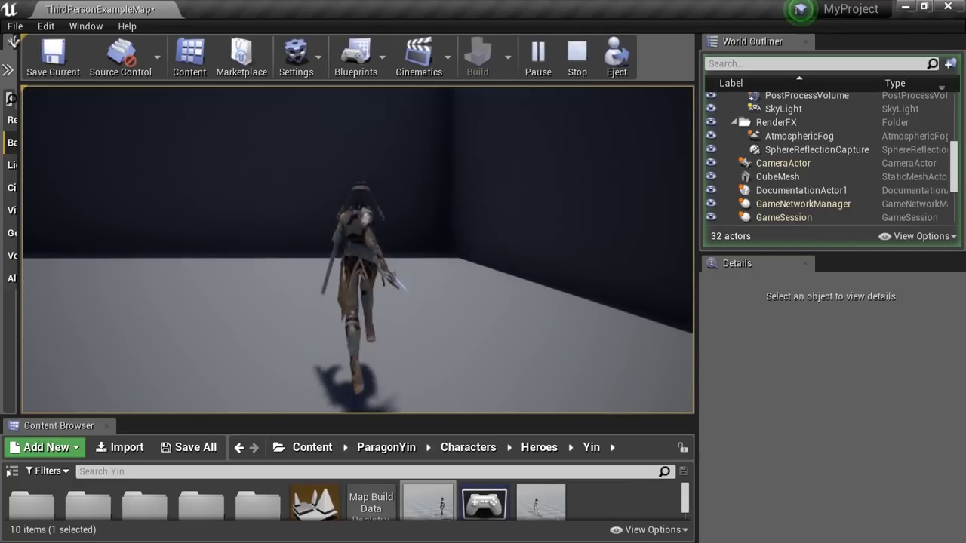
key("w")
key("w")
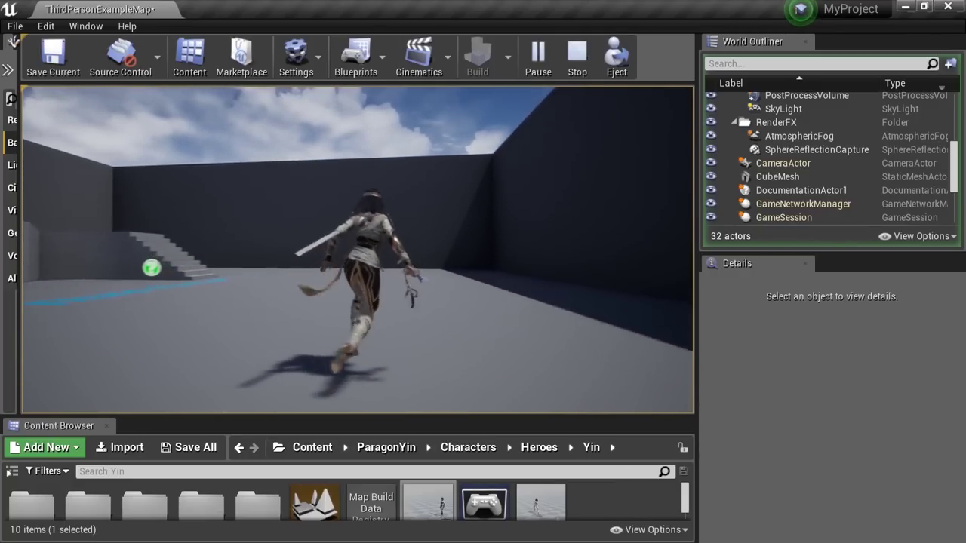
key("w")
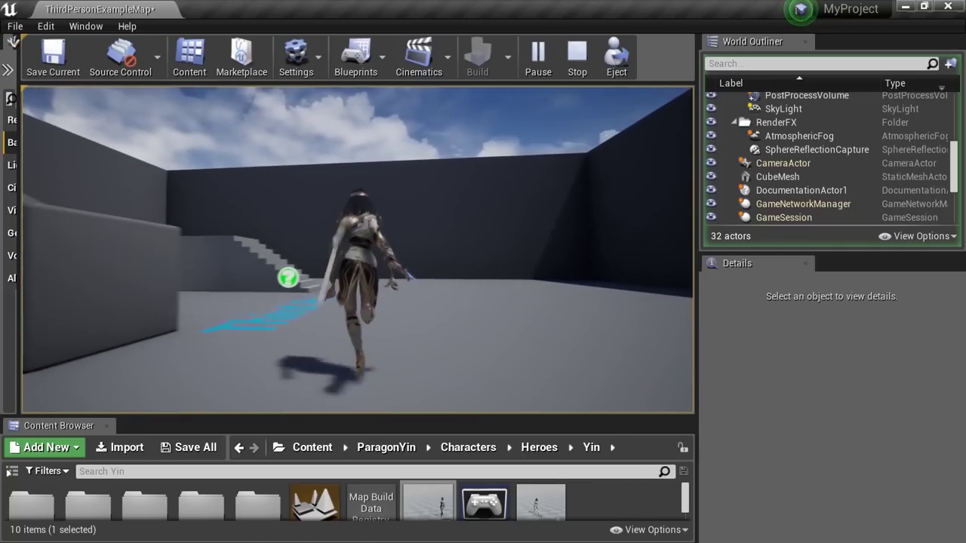
key("w")
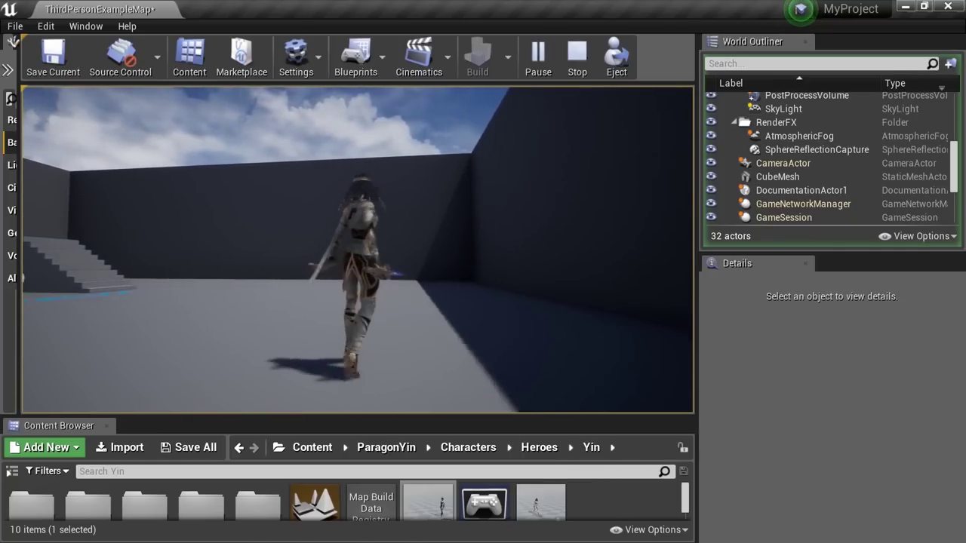
key("w")
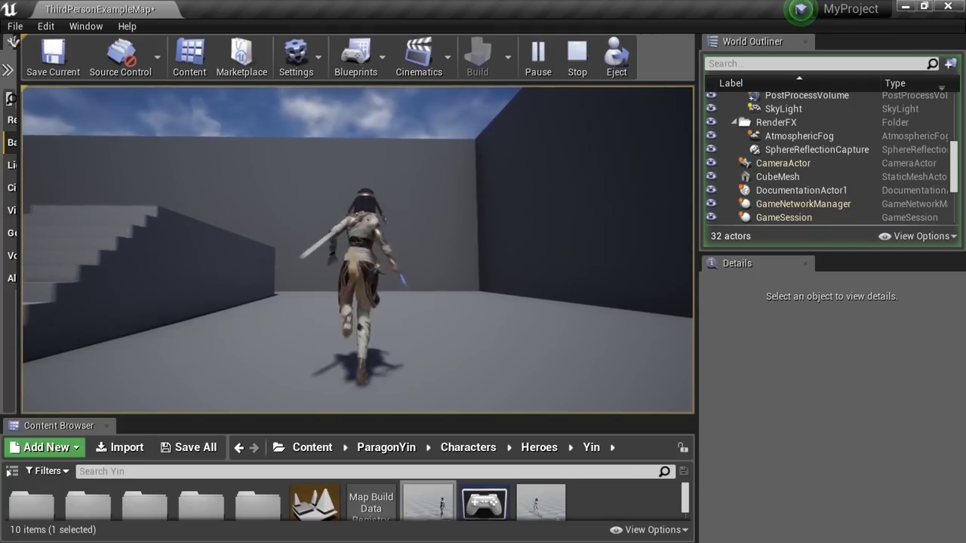
key("s")
key("w")
key("w")
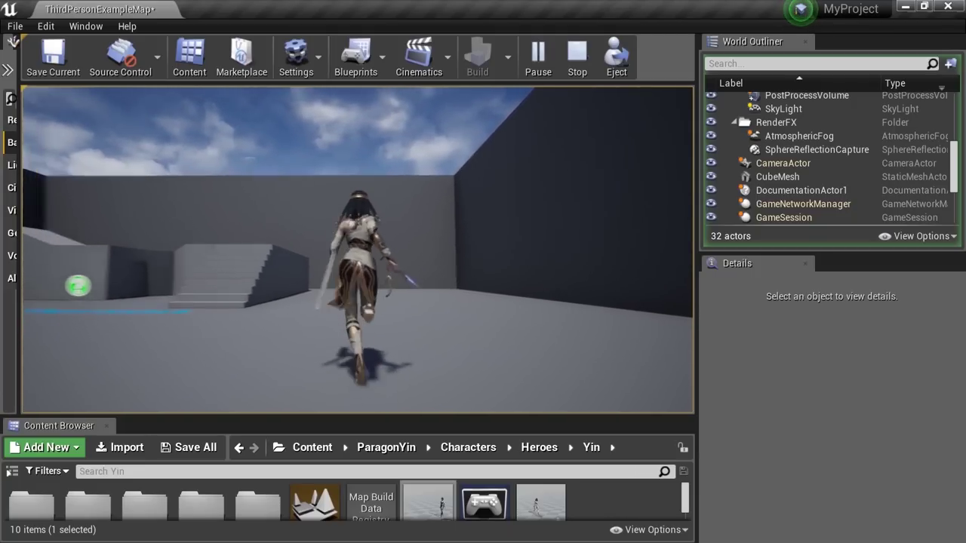
key("w")
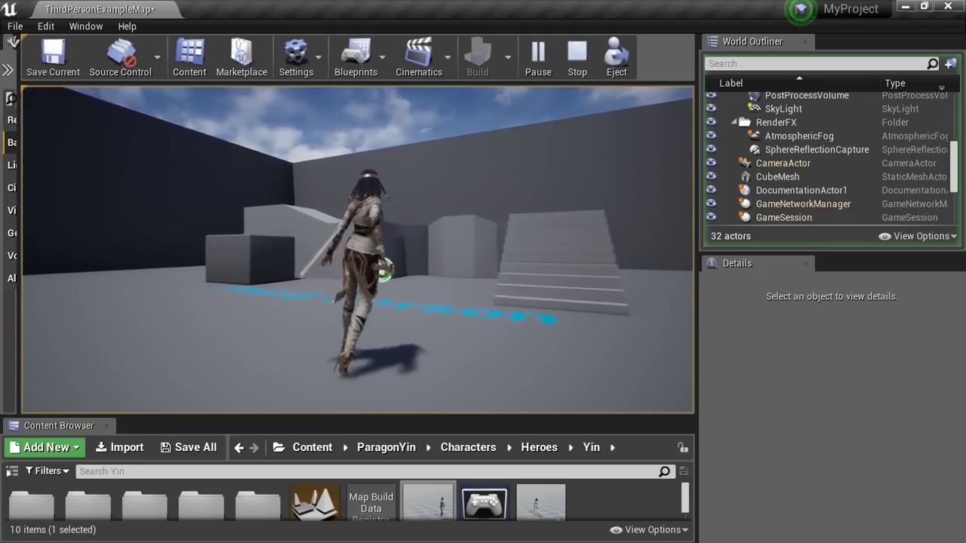
Playtest further jumps and forward runs with Yin on and around the raised blocks and ramps.
key("space")
key("w")
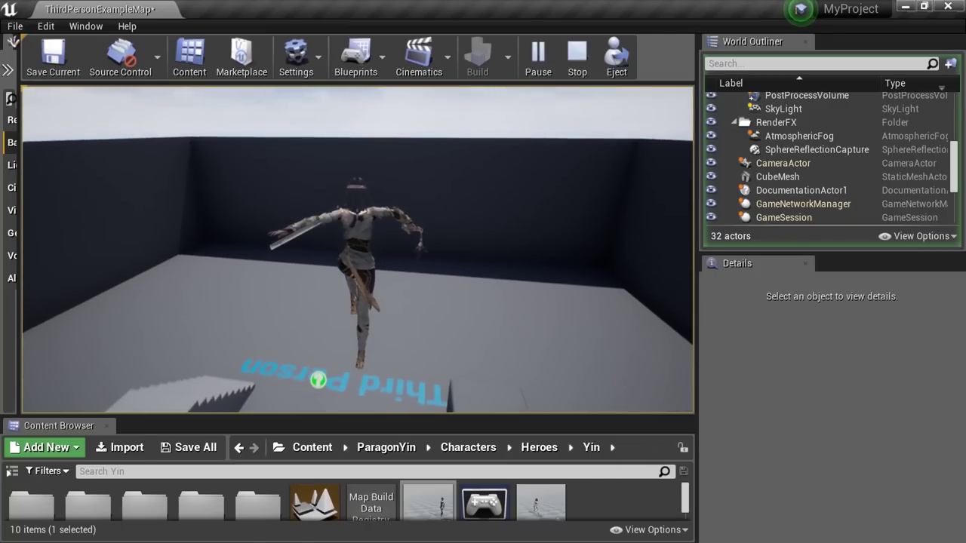
key("w")
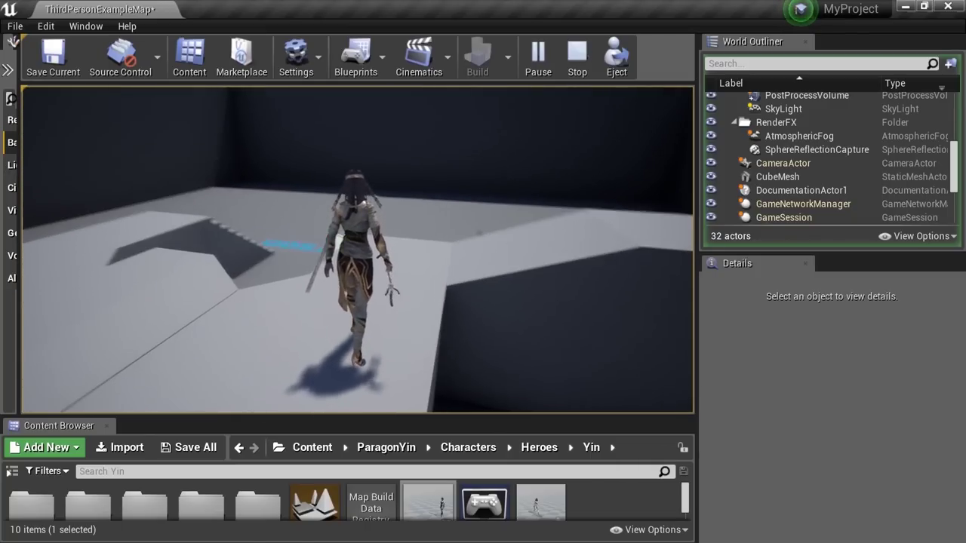
key("w")
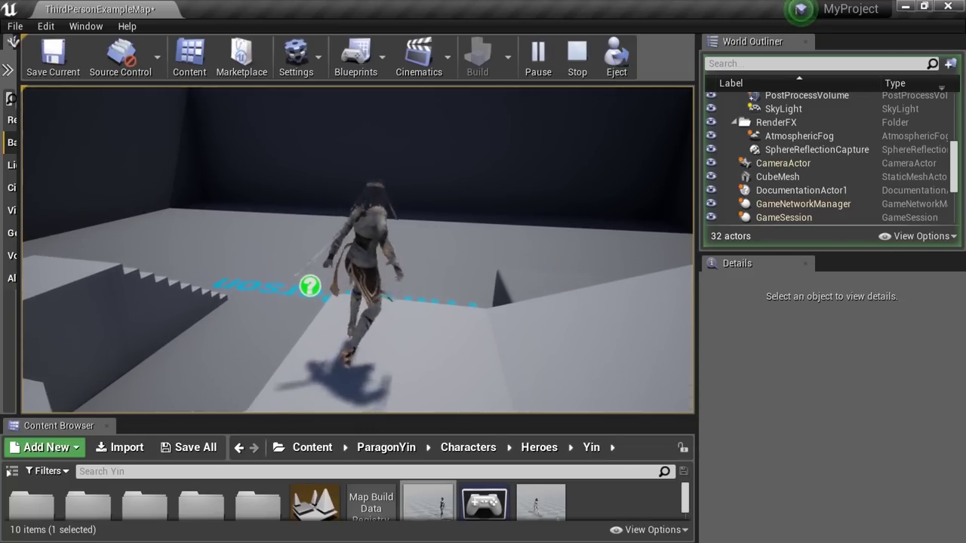
key("w")
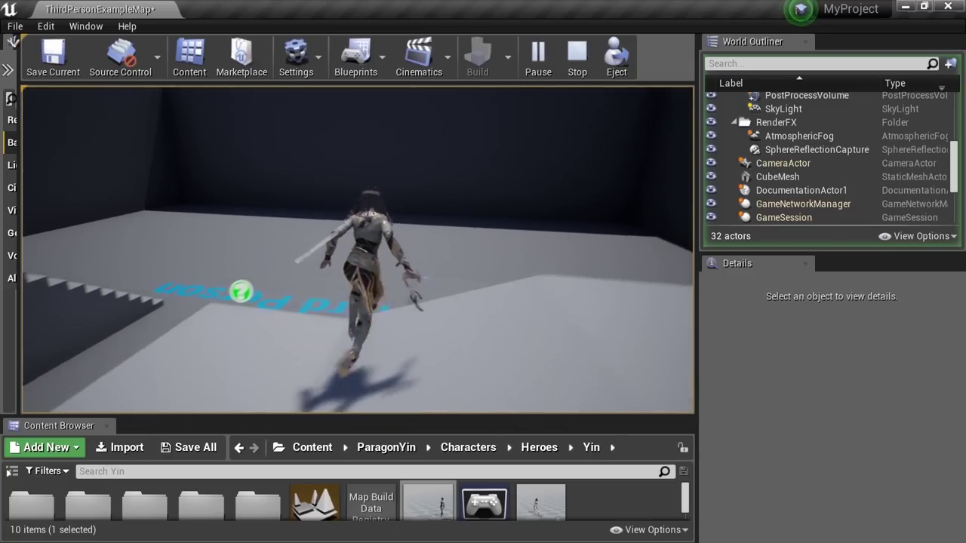
key("w")
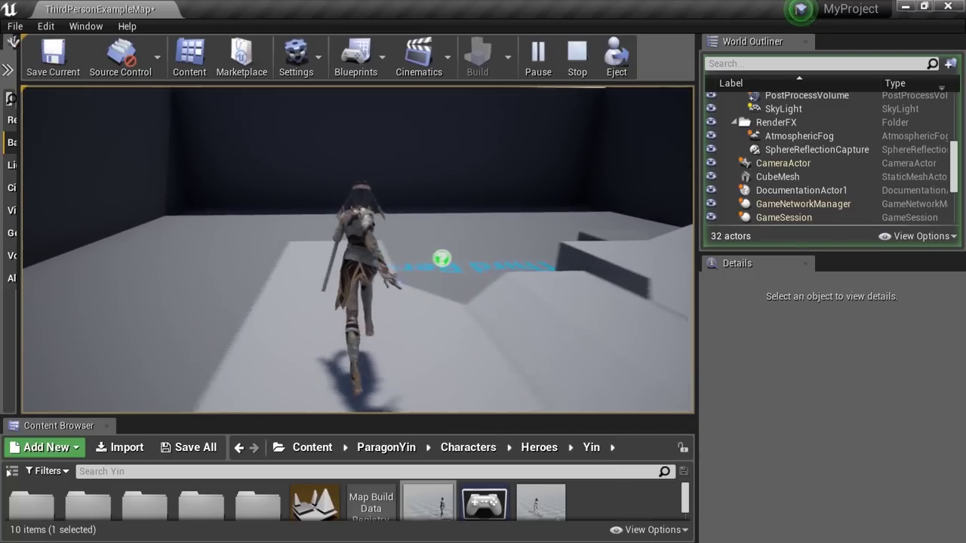
key("space")
key("w")
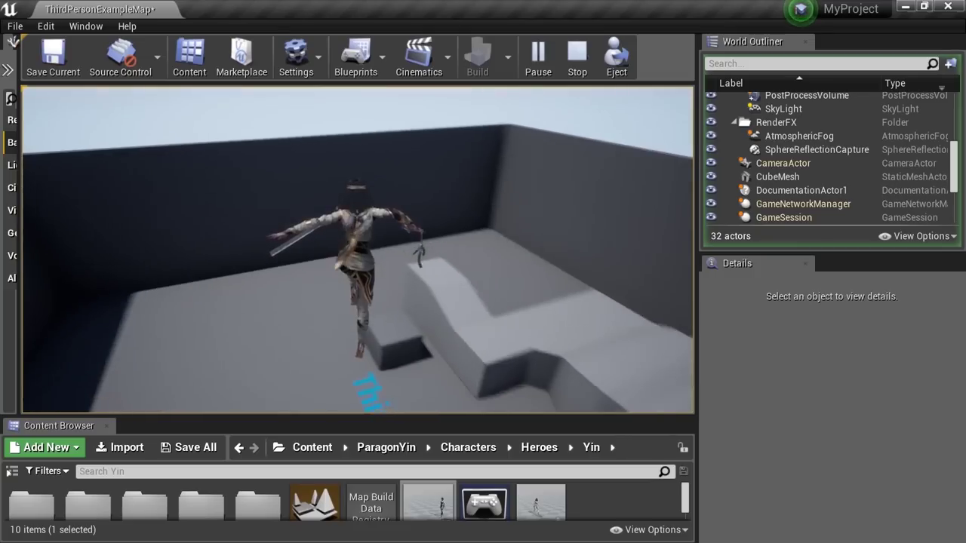